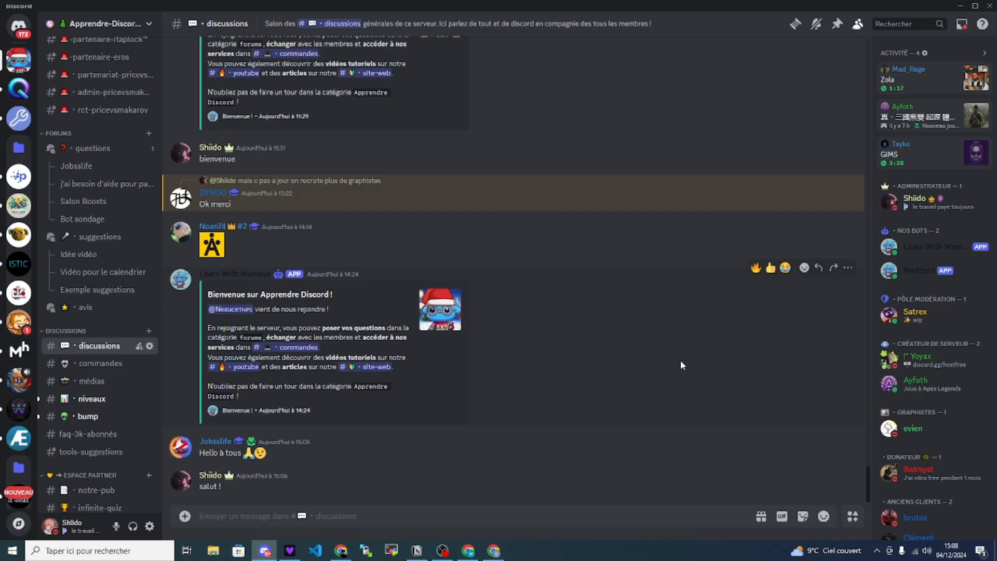
Find the Empire StarWars server in the server list and switch to it
{"action": "scroll", "coordinate": [15, 360], "scroll_direction": "down", "scroll_amount": 1}
{"action": "scroll", "coordinate": [14, 360], "scroll_direction": "down", "scroll_amount": 5}
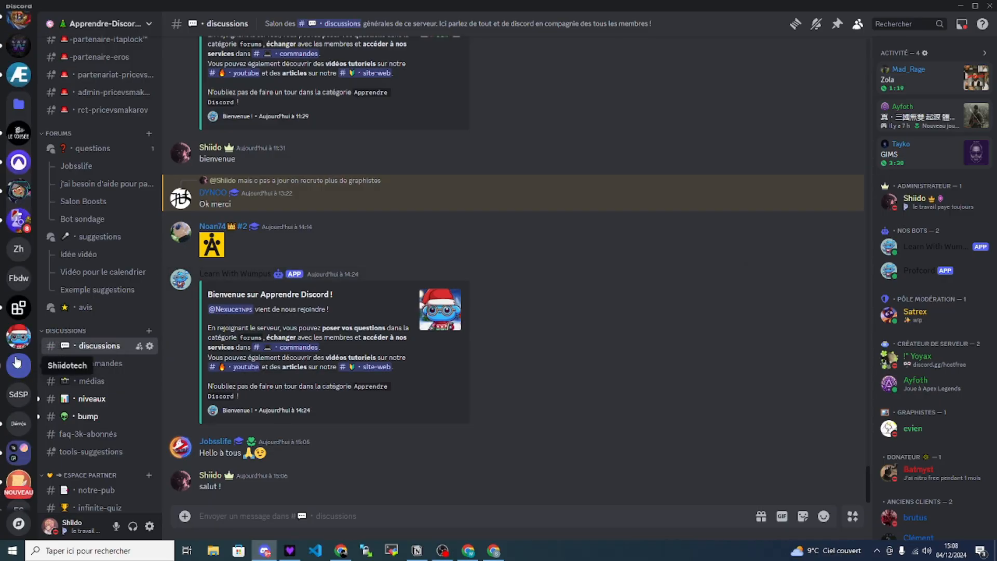
{"action": "scroll", "coordinate": [17, 367], "scroll_direction": "down", "scroll_amount": 1}
{"action": "scroll", "coordinate": [17, 367], "scroll_direction": "down", "scroll_amount": 2}
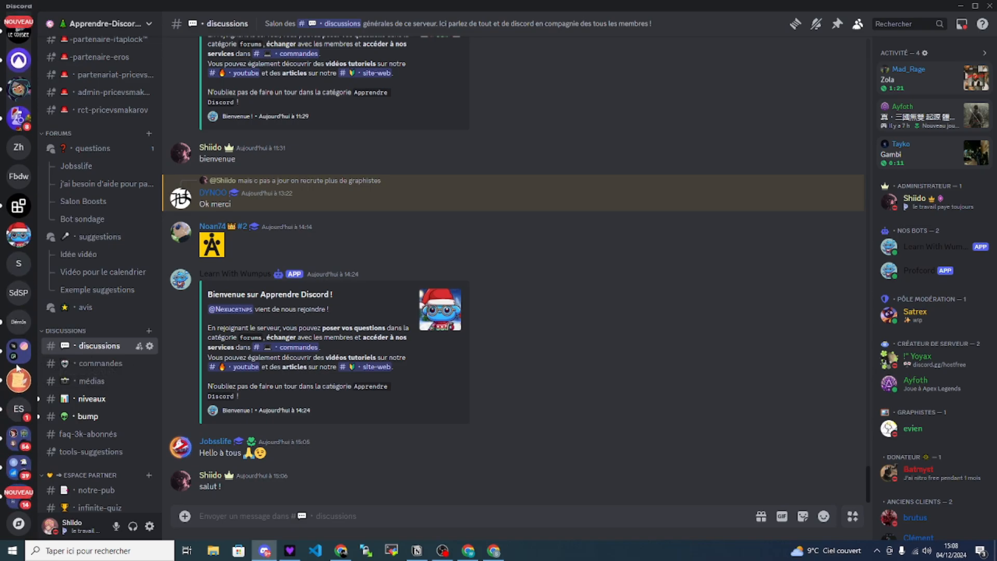
{"action": "left_click", "coordinate": [19, 408]}
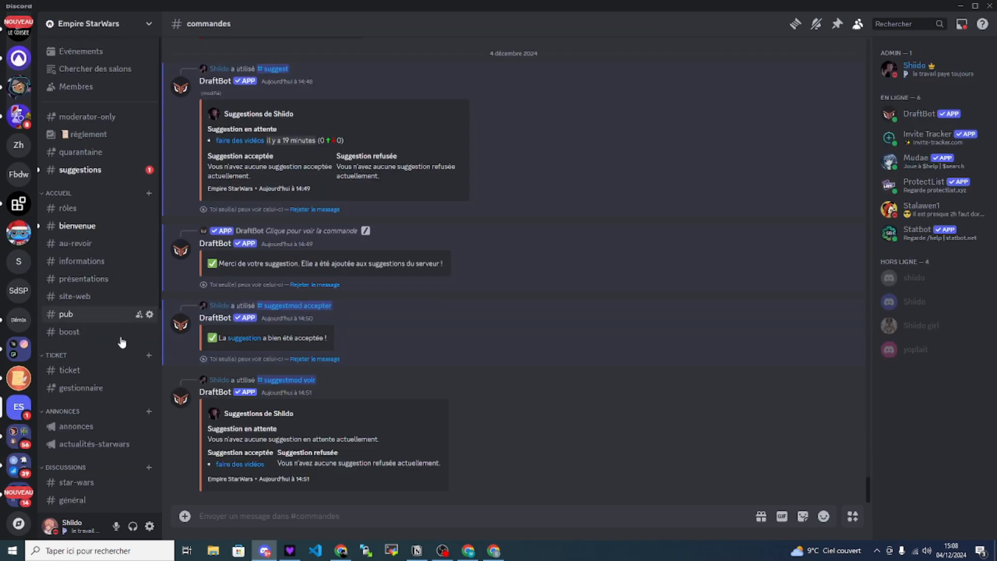
Open the général channel in the Discussions category
{"action": "scroll", "coordinate": [80, 379], "scroll_direction": "down", "scroll_amount": 2}
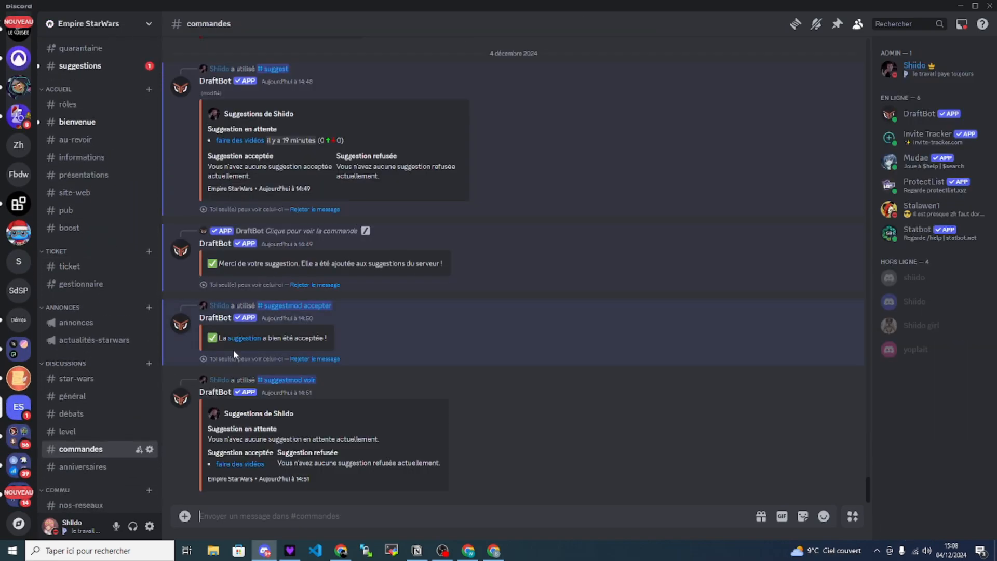
{"action": "left_click", "coordinate": [95, 378]}
{"action": "left_click", "coordinate": [95, 413]}
{"action": "left_click", "coordinate": [95, 396]}
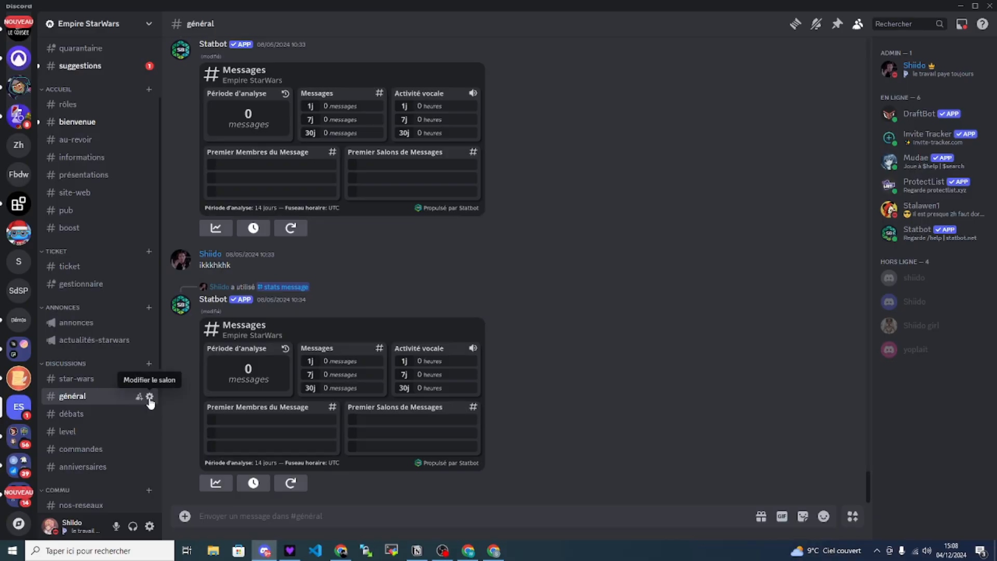
Set the slow mode of the général channel to 5 secondes, save the change and leave the channel settings
{"action": "left_click", "coordinate": [149, 397]}
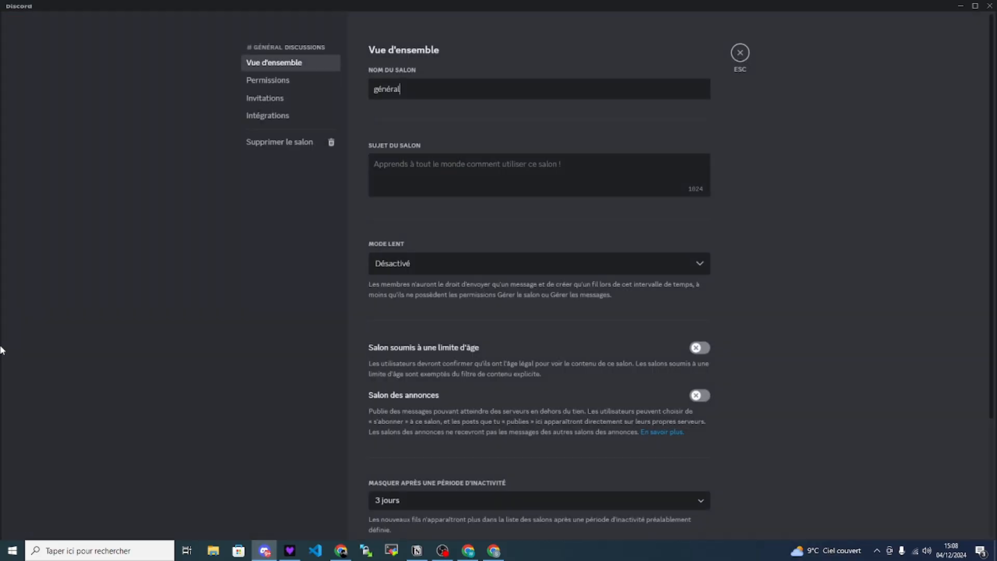
{"action": "scroll", "coordinate": [415, 273], "scroll_direction": "down", "scroll_amount": 3}
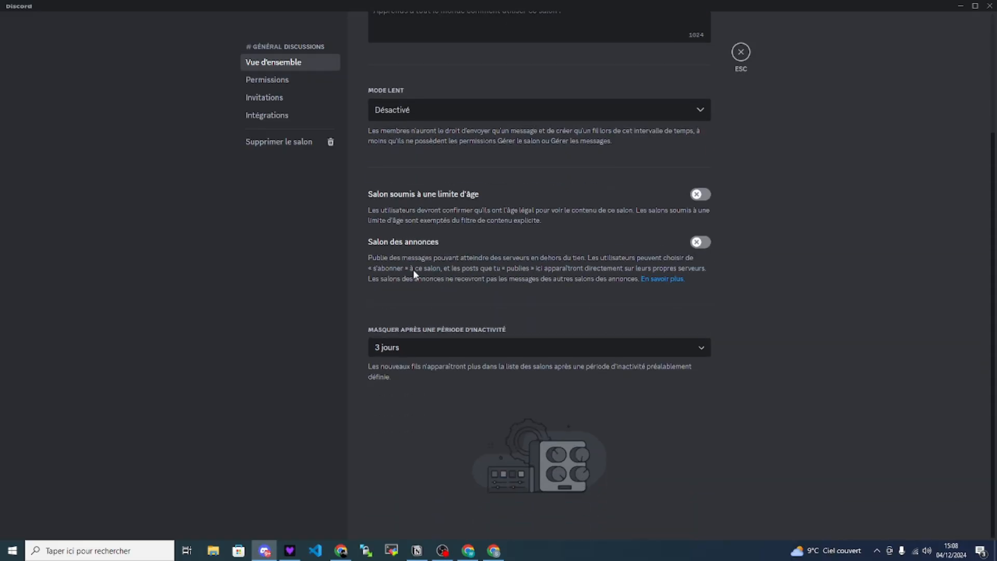
{"action": "scroll", "coordinate": [520, 366], "scroll_direction": "up", "scroll_amount": 3}
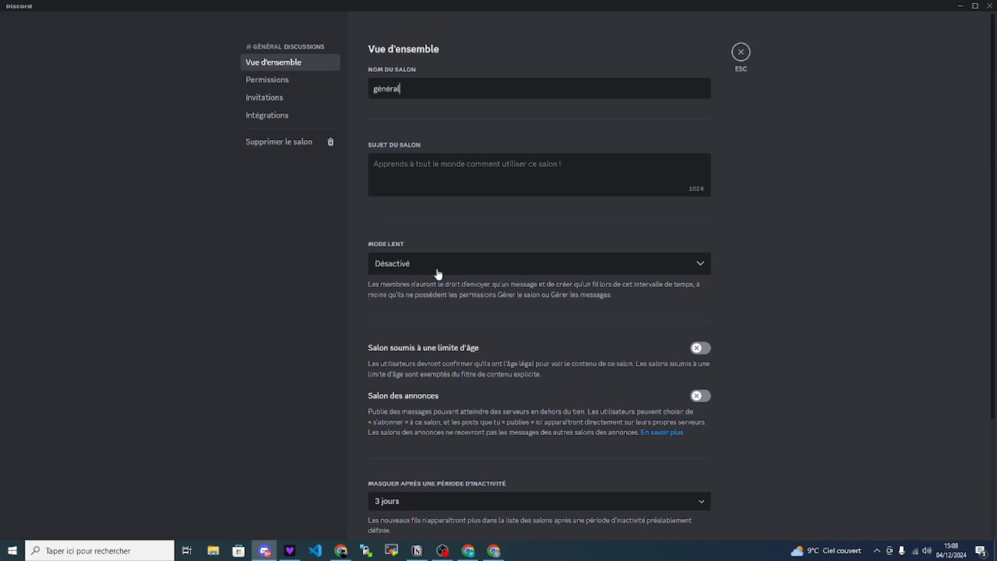
{"action": "left_click", "coordinate": [481, 271]}
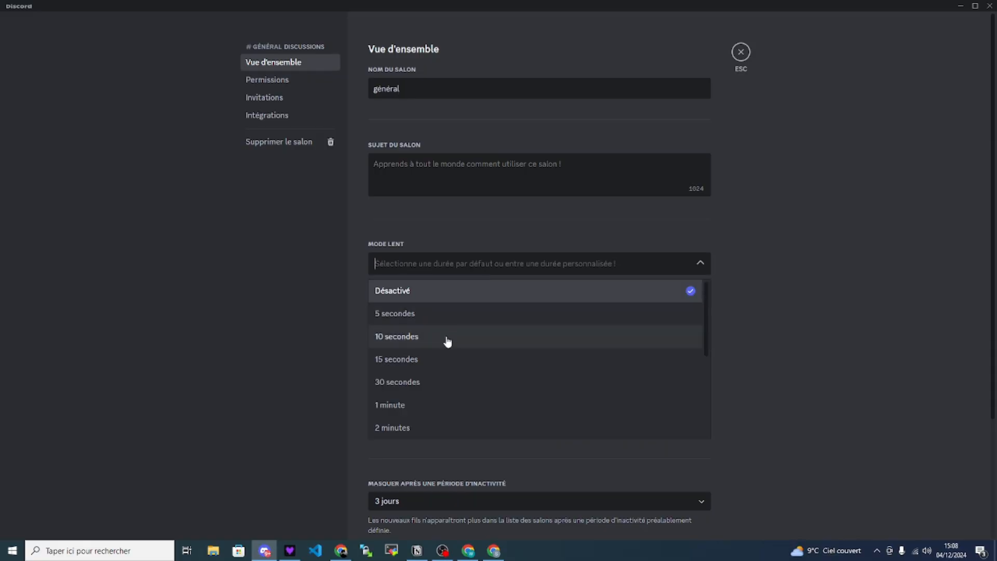
{"action": "left_click", "coordinate": [447, 318]}
{"action": "left_click", "coordinate": [666, 515]}
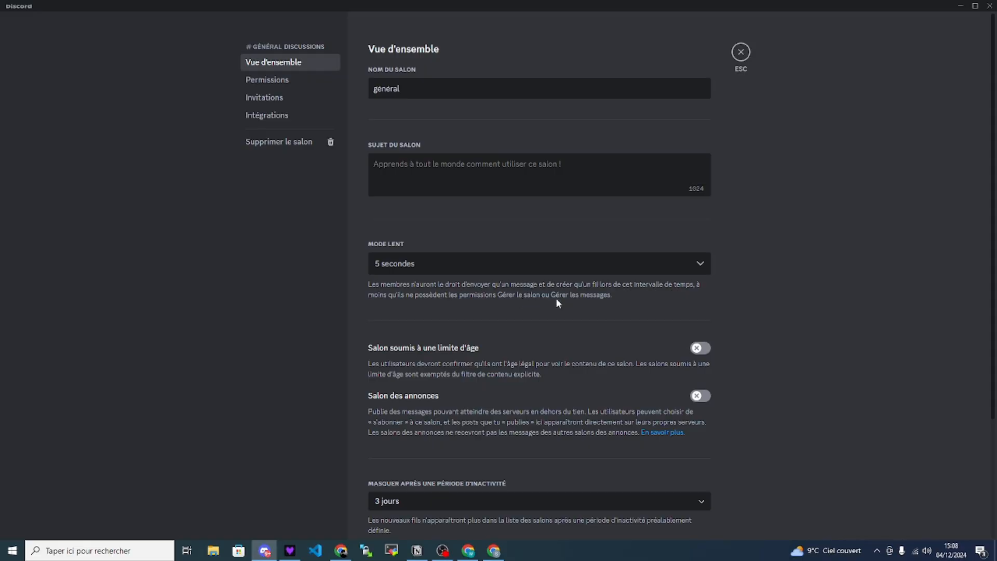
{"action": "left_click", "coordinate": [740, 53]}
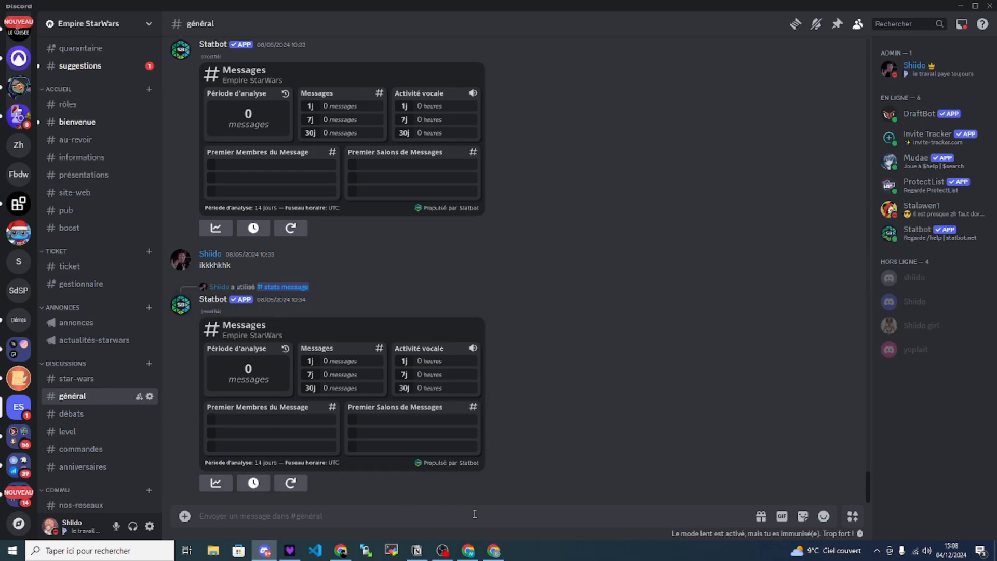
Switch to Discord in Chrome with the second account, open the général channel and send the message "test"
{"action": "left_click", "coordinate": [468, 550]}
{"action": "left_click", "coordinate": [78, 242]}
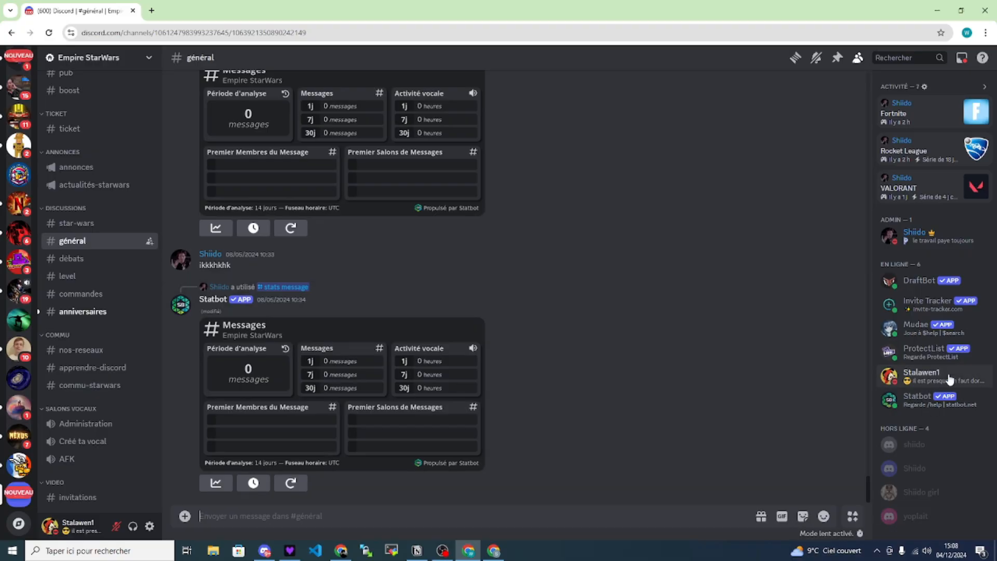
{"action": "type", "text": "test"}
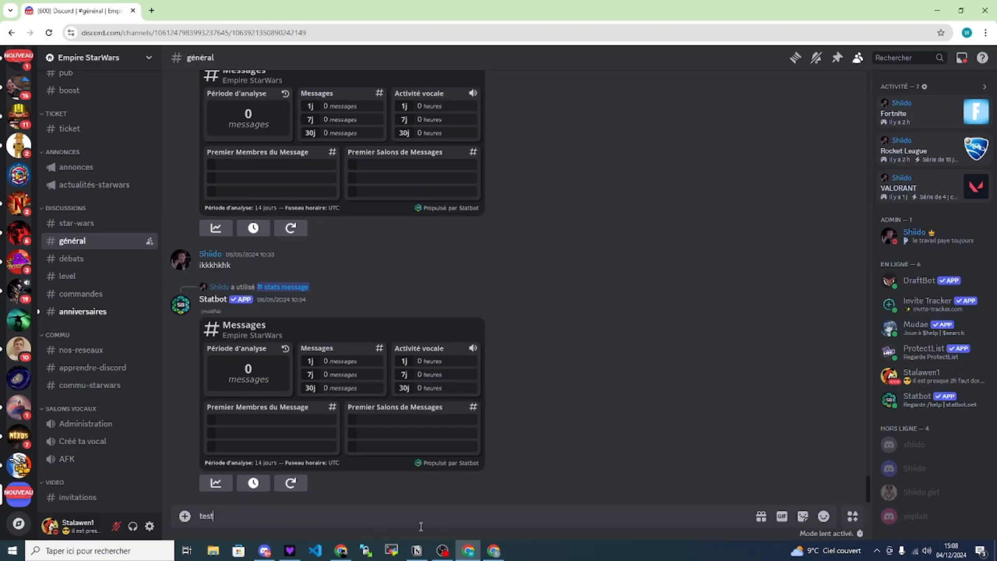
{"action": "key", "text": "Return"}
Draft a second message "sdfdsfdsf" in général to test the slow mode and clear it
{"action": "type", "text": "sdfdsfdsf"}
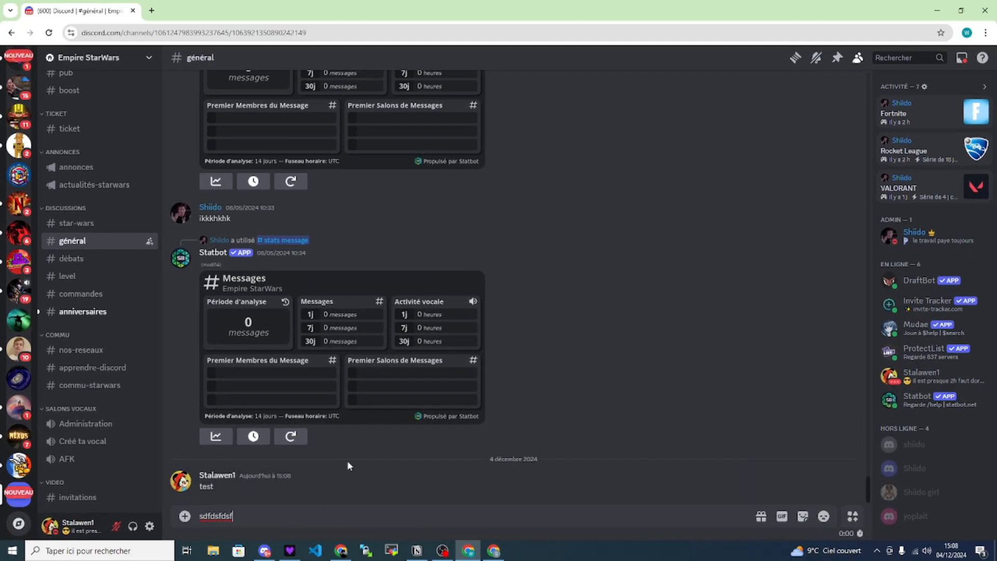
{"action": "left_click_drag", "start_coordinate": [247, 514], "coordinate": [200, 522]}
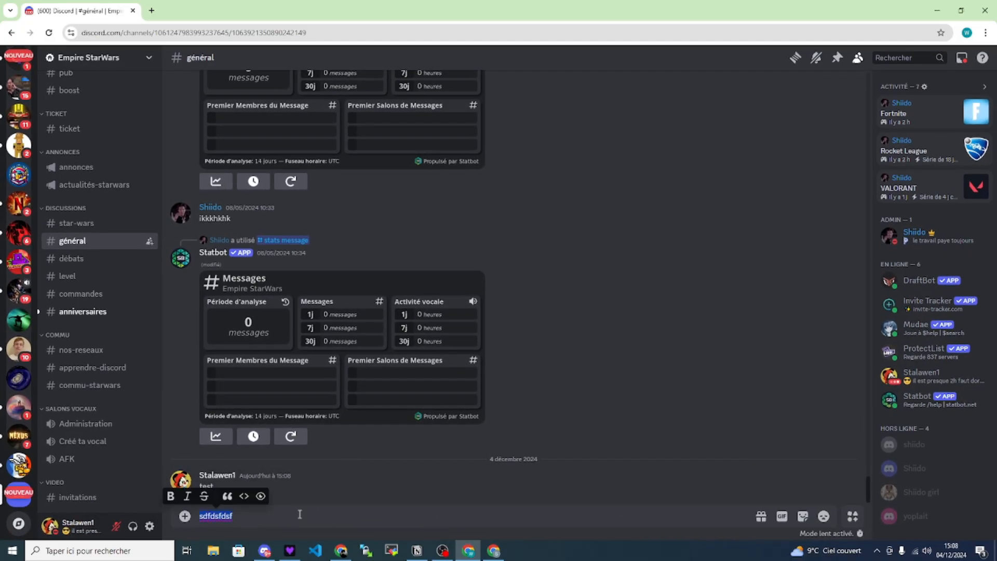
{"action": "key", "text": "BackSpace"}
Switch to the Discord desktop app, try slow mode values of 30 minutes and 6 heures for général, and restore 5 secondes
{"action": "mouse_move", "coordinate": [264, 549]}
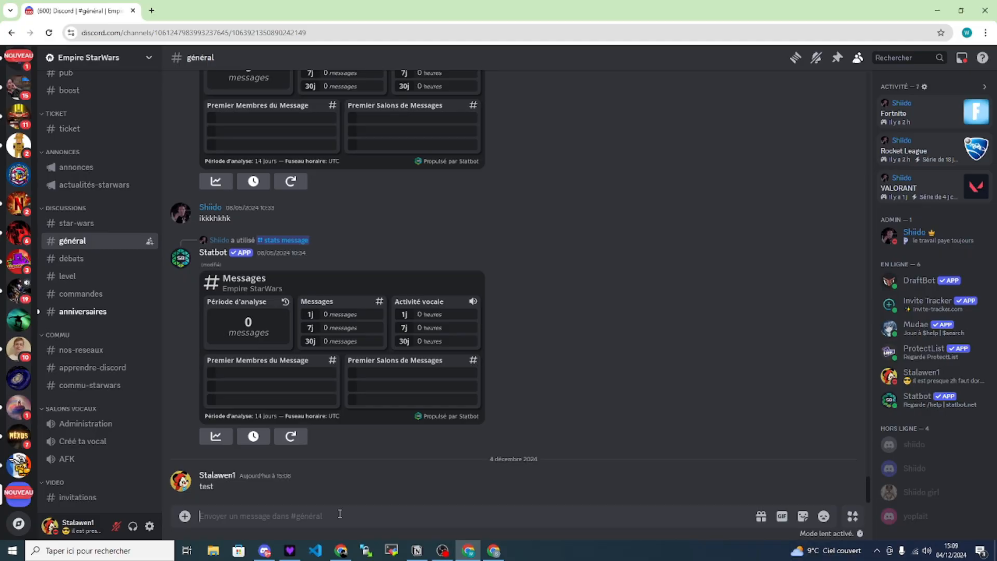
{"action": "left_click", "coordinate": [264, 550]}
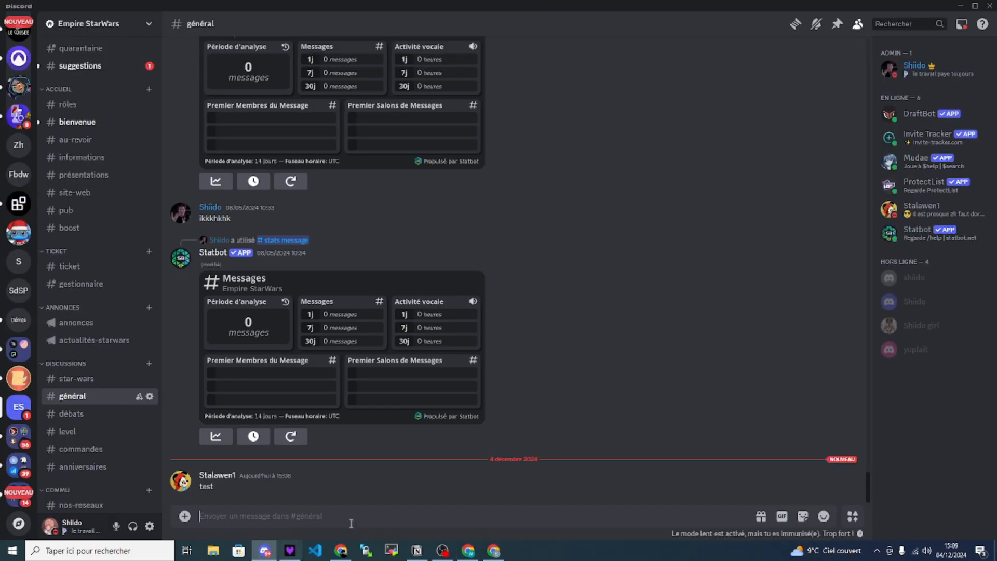
{"action": "left_click", "coordinate": [150, 395]}
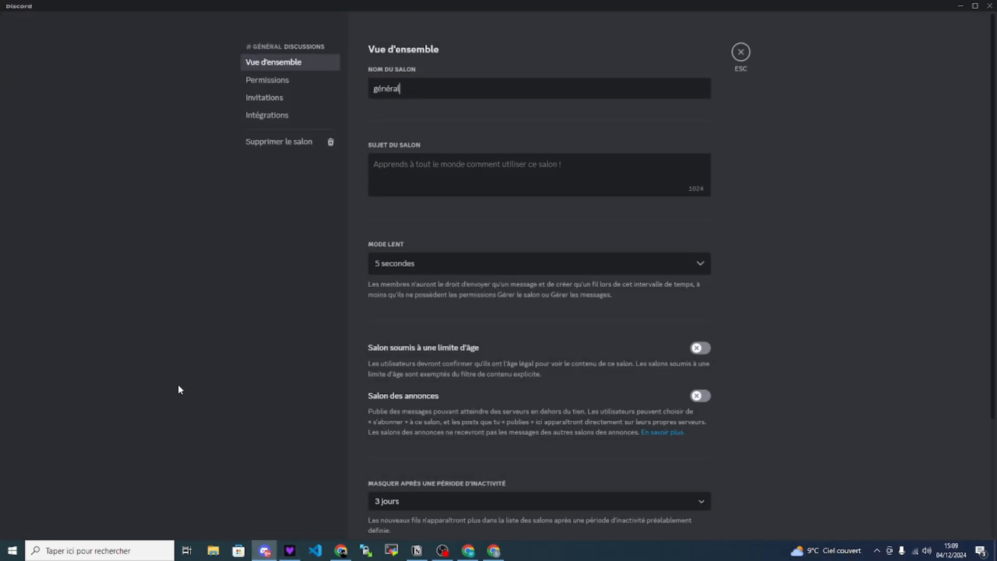
{"action": "left_click", "coordinate": [432, 264]}
{"action": "scroll", "coordinate": [547, 374], "scroll_direction": "down", "scroll_amount": 3}
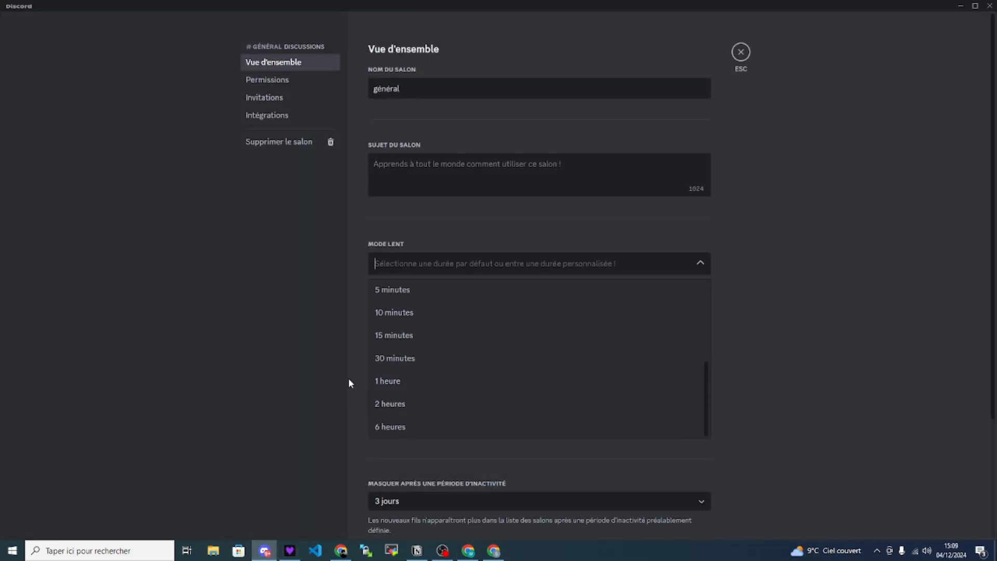
{"action": "left_click", "coordinate": [449, 358]}
{"action": "left_click", "coordinate": [565, 263]}
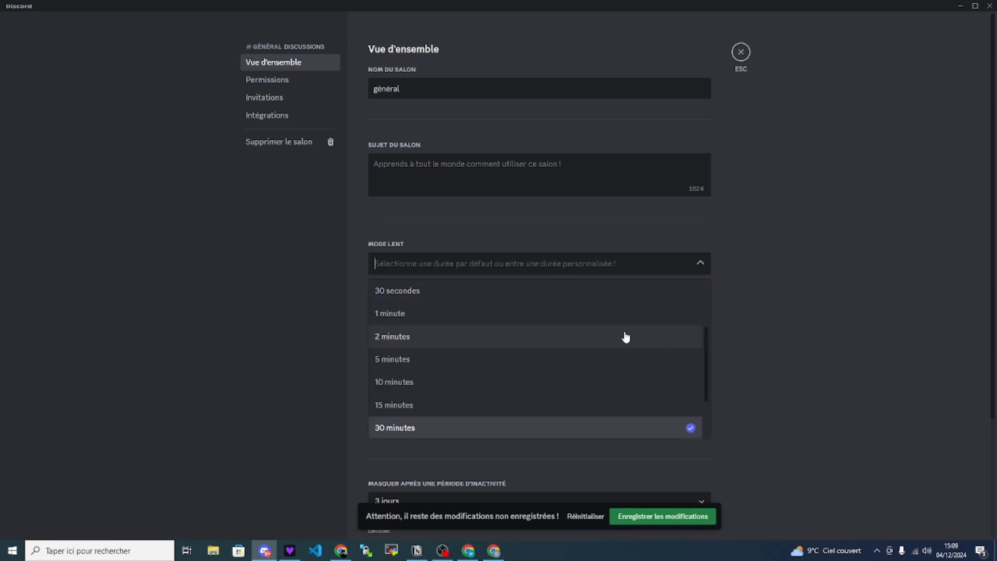
{"action": "left_click", "coordinate": [552, 424]}
{"action": "left_click", "coordinate": [472, 259]}
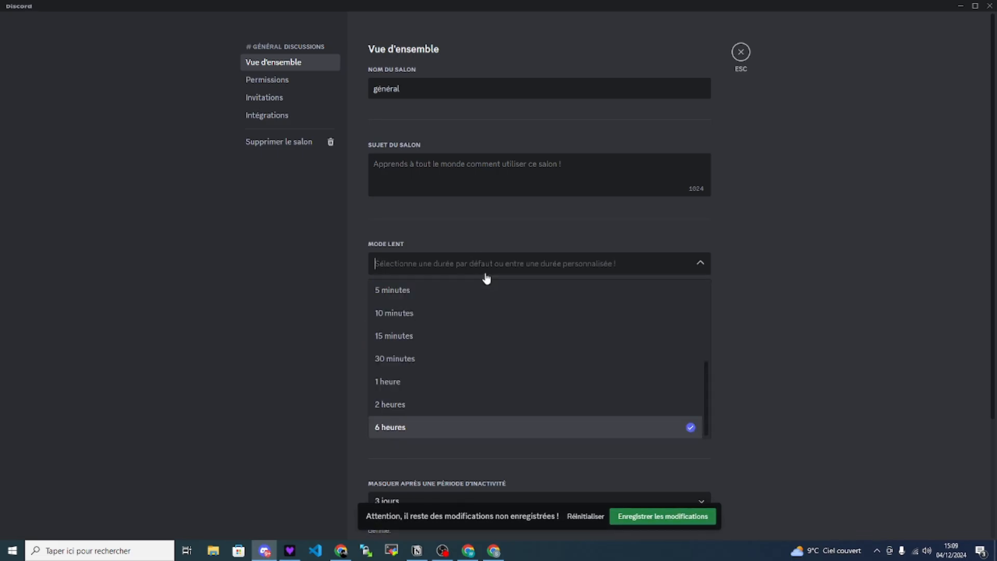
{"action": "scroll", "coordinate": [552, 394], "scroll_direction": "up", "scroll_amount": 5}
{"action": "left_click", "coordinate": [427, 317]}
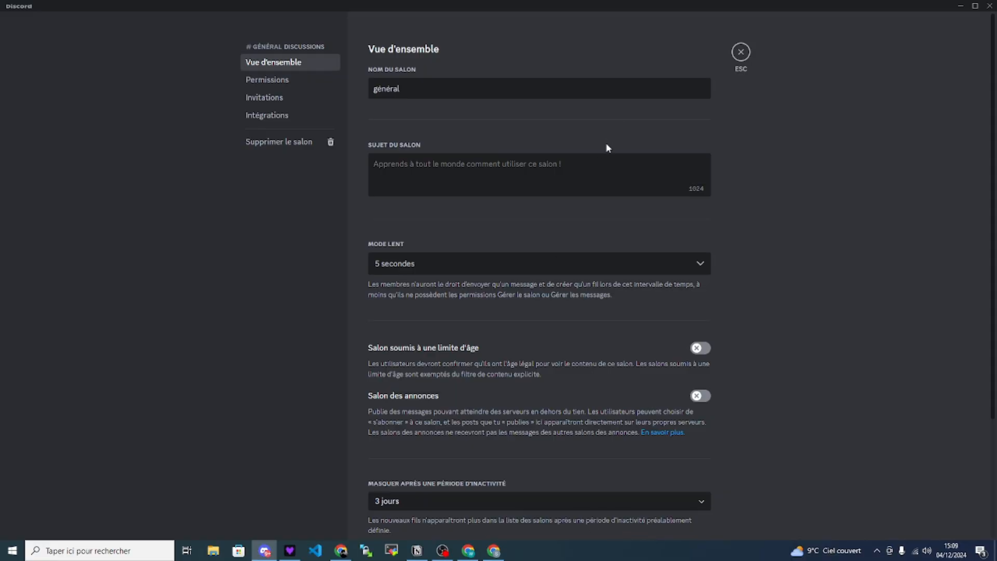
{"action": "left_click", "coordinate": [740, 52]}
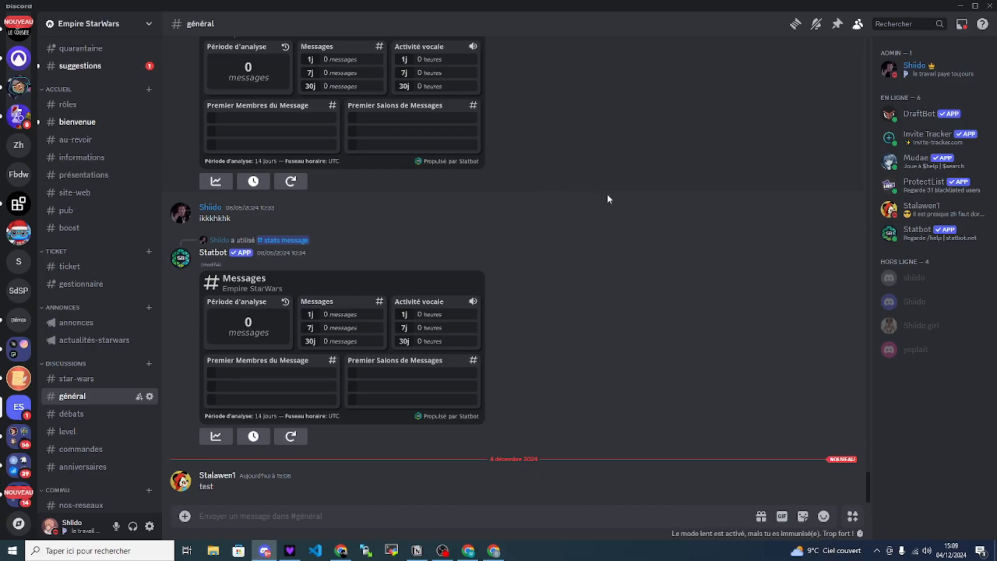
Open the Empire StarWars security configuration and review the raid and CAPTCHA protection options
{"action": "mouse_move", "coordinate": [780, 236]}
{"action": "left_click", "coordinate": [99, 23]}
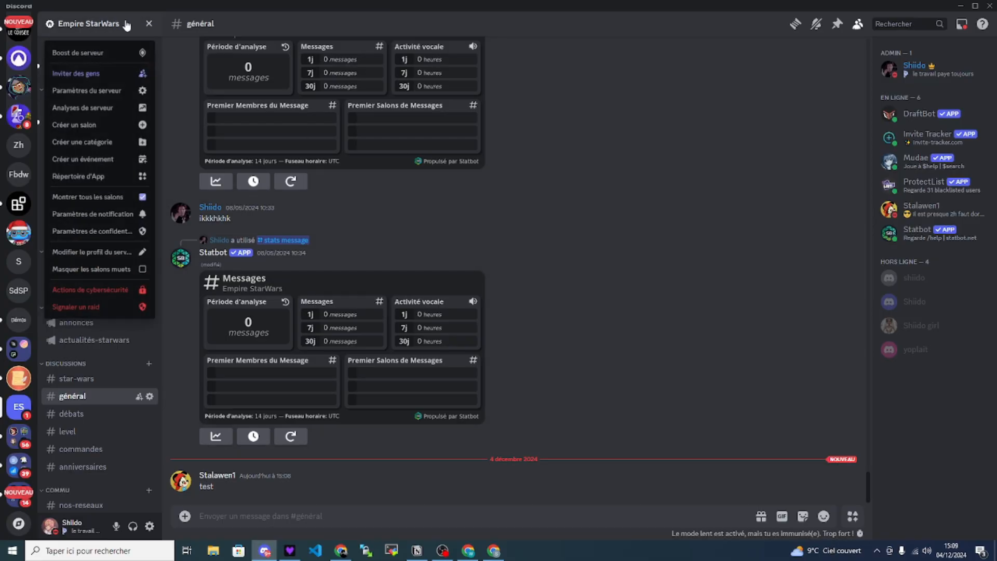
{"action": "left_click", "coordinate": [112, 96]}
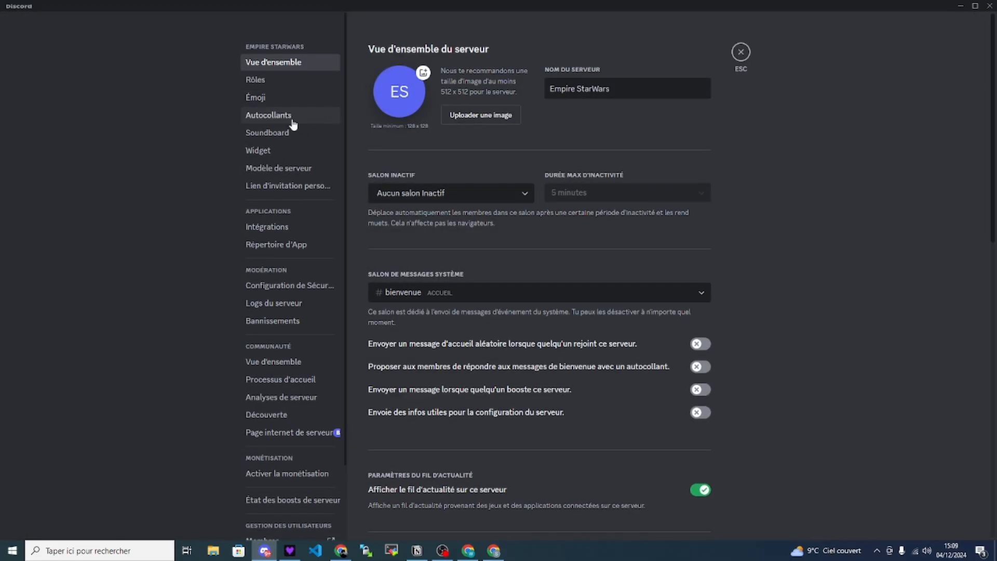
{"action": "left_click", "coordinate": [292, 287]}
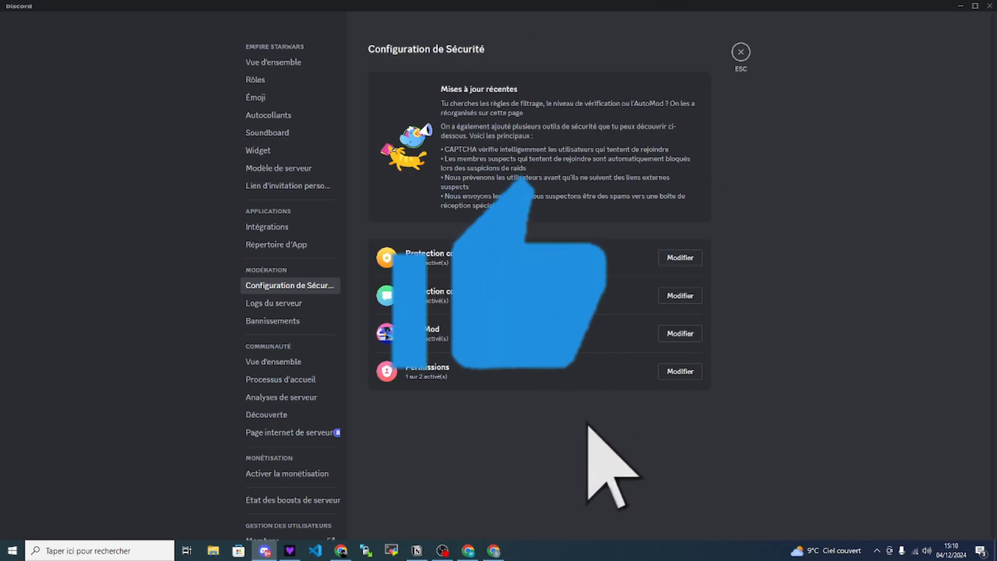
{"action": "left_click", "coordinate": [680, 257]}
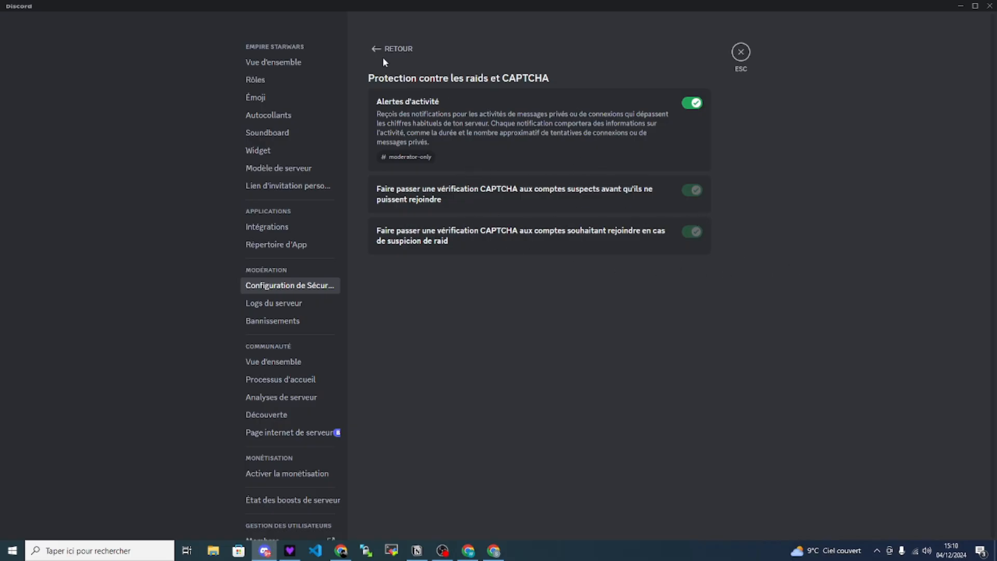
{"action": "left_click", "coordinate": [395, 49]}
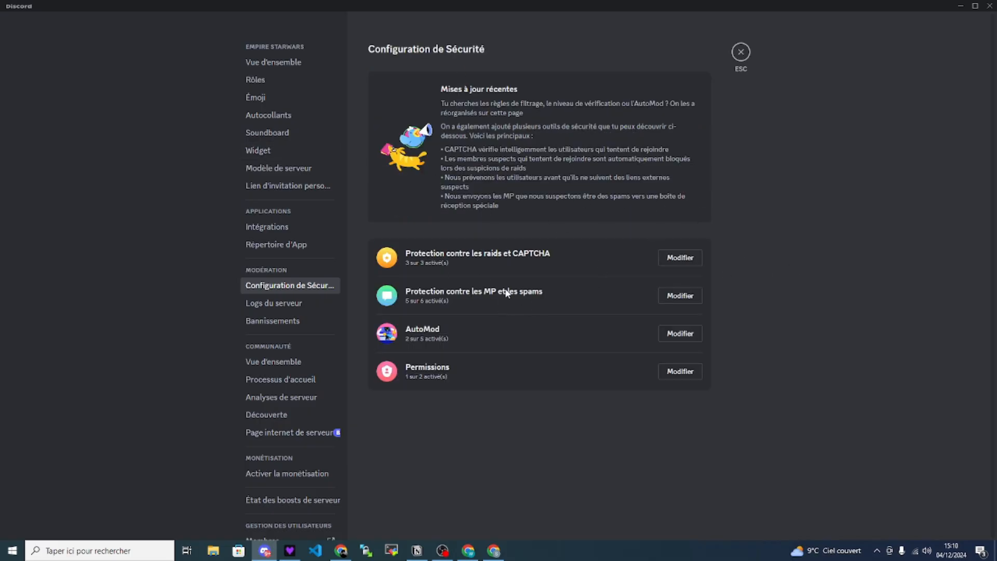
Set the server's verification level to Moyen in the private message and spam protection options and save it
{"action": "left_click", "coordinate": [679, 296]}
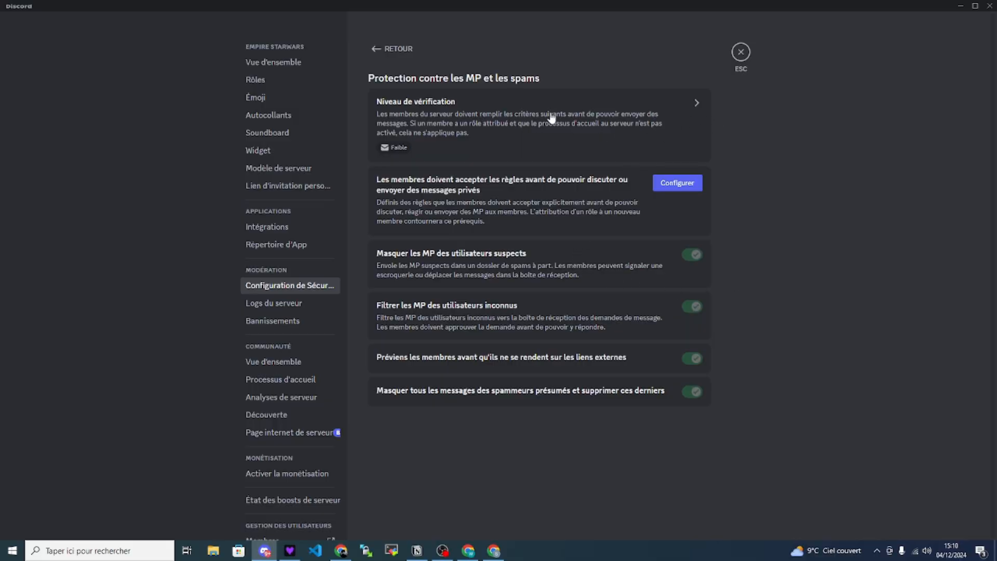
{"action": "left_click", "coordinate": [604, 120]}
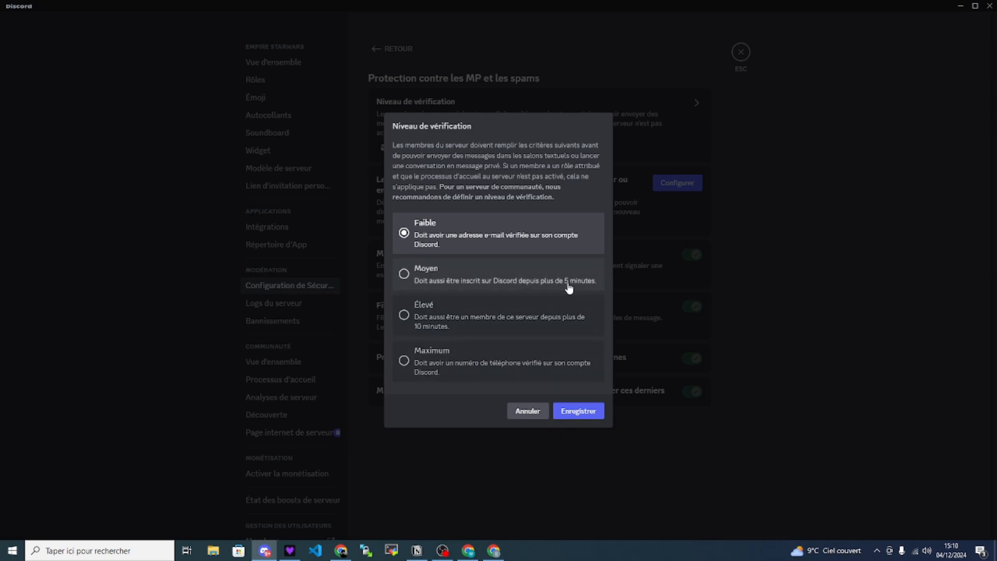
{"action": "left_click", "coordinate": [668, 282]}
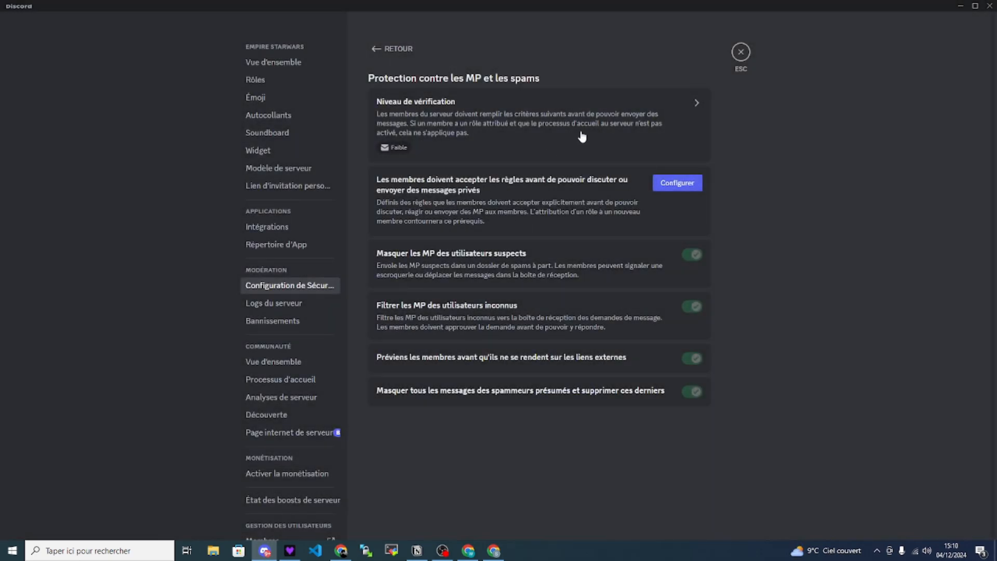
{"action": "left_click", "coordinate": [582, 136]}
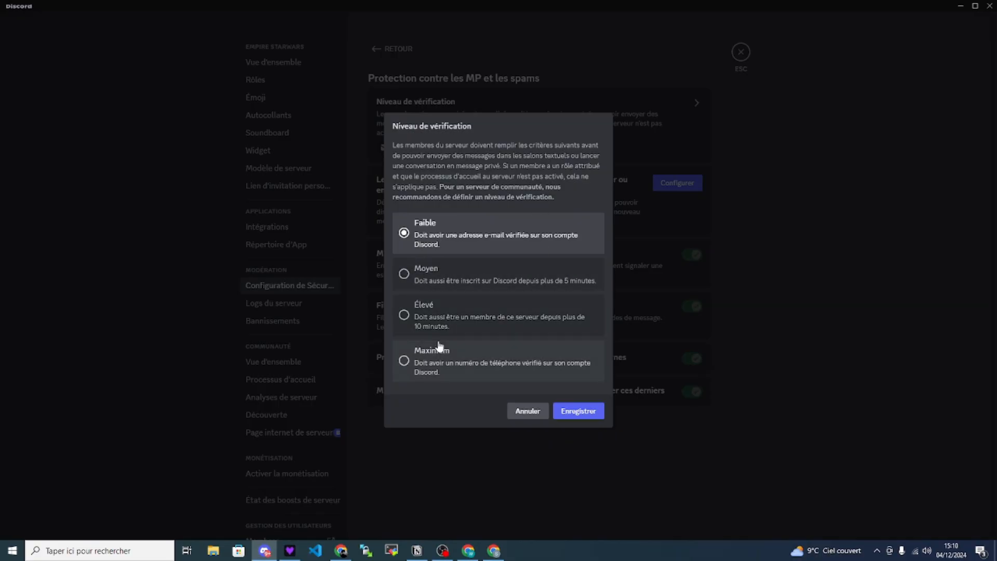
{"action": "left_click", "coordinate": [540, 284]}
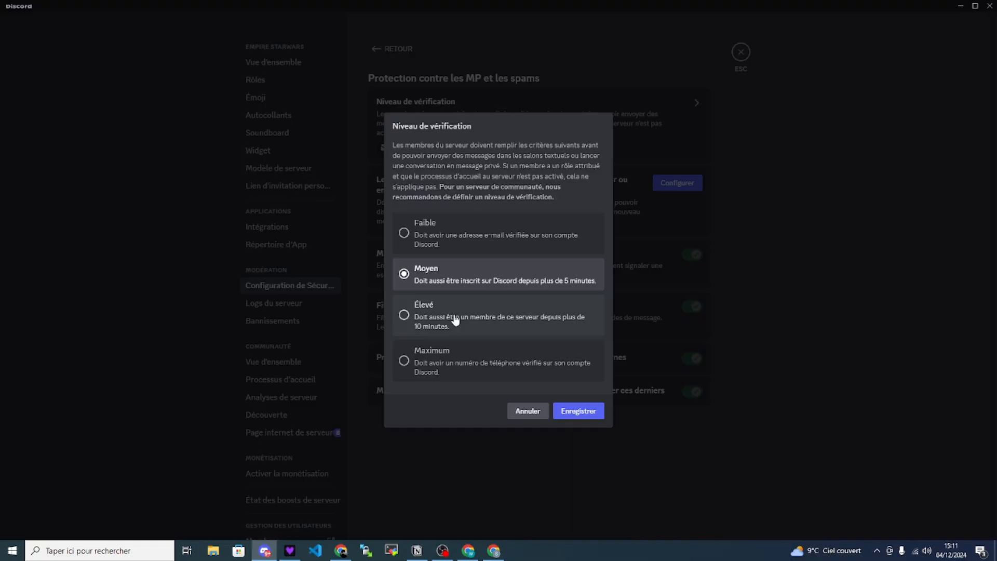
{"action": "left_click", "coordinate": [593, 415]}
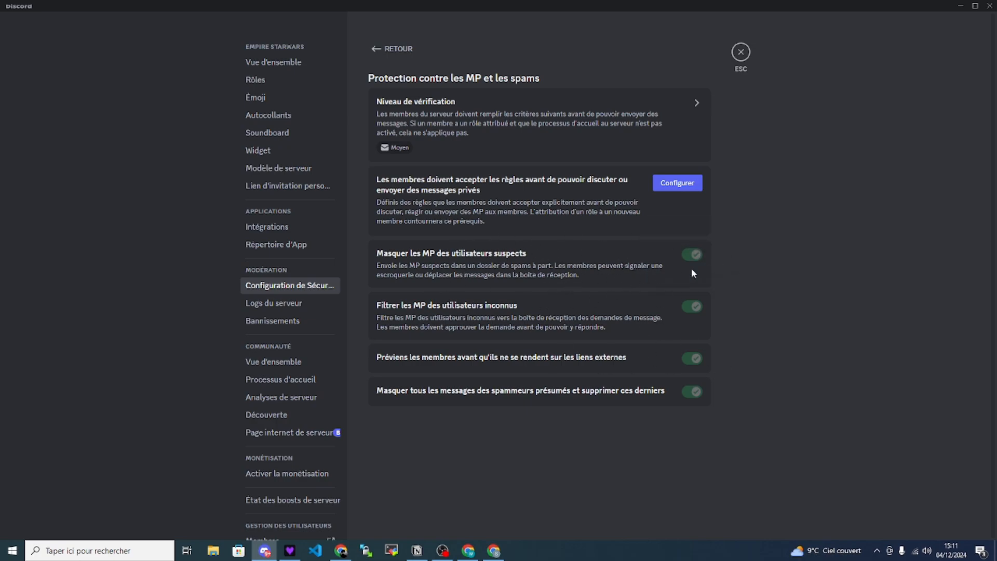
Set up the server rules with the four suggested examples on respect, spam, obscene content and a healthy environment, and save them
{"action": "left_click", "coordinate": [672, 185]}
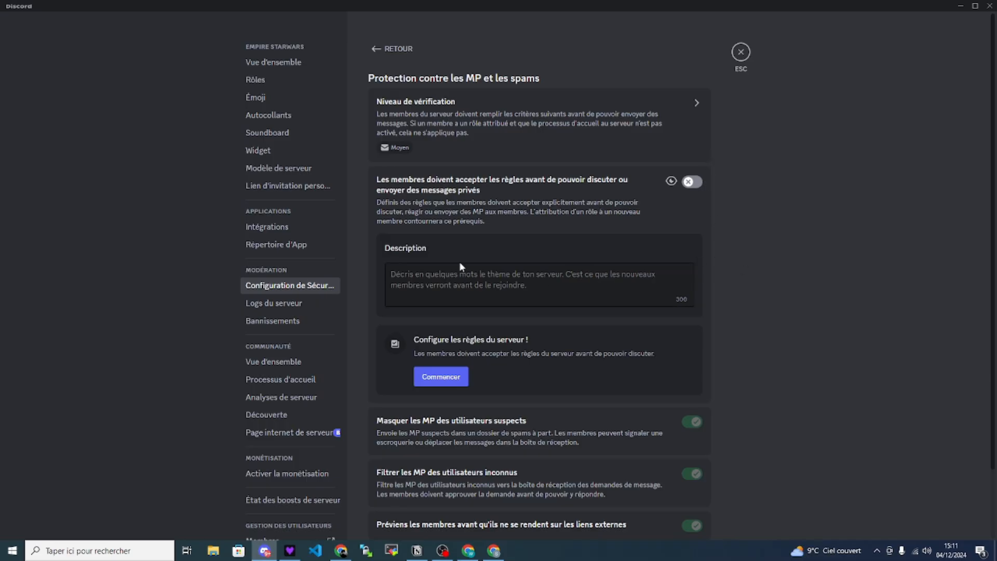
{"action": "left_click", "coordinate": [441, 376]}
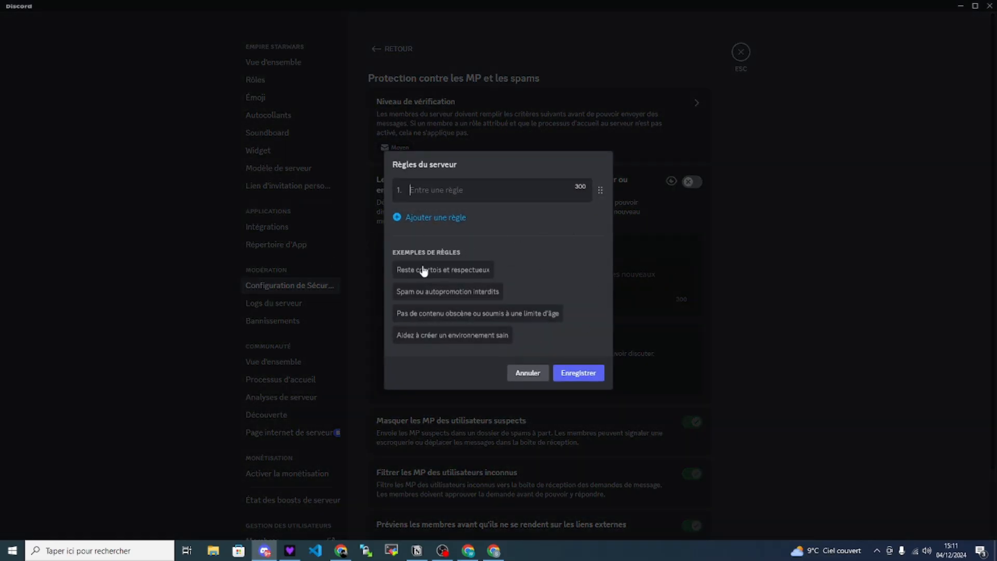
{"action": "left_click", "coordinate": [424, 270]}
{"action": "left_click", "coordinate": [432, 312]}
{"action": "left_click", "coordinate": [455, 362]}
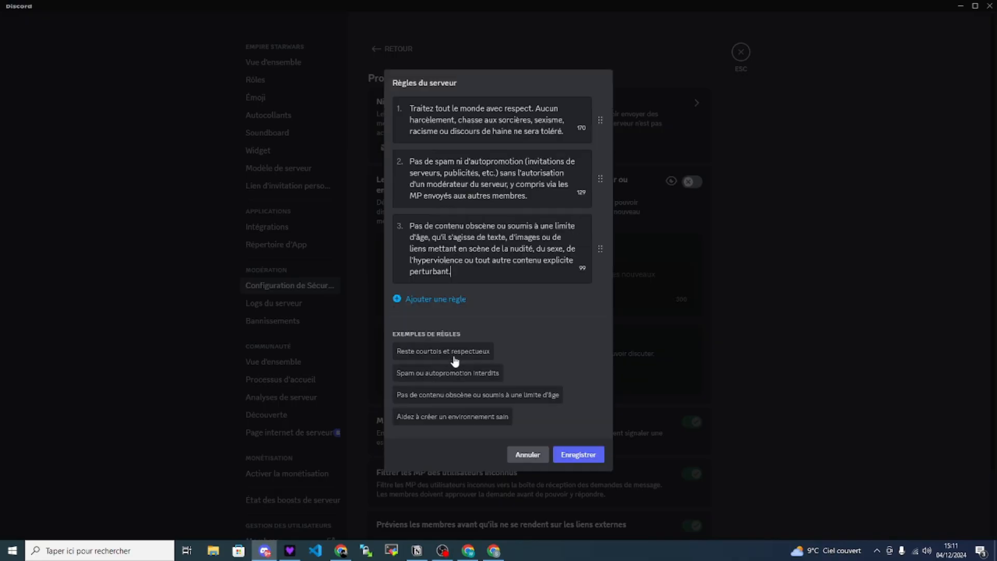
{"action": "left_click", "coordinate": [455, 418]}
{"action": "left_click", "coordinate": [579, 483]}
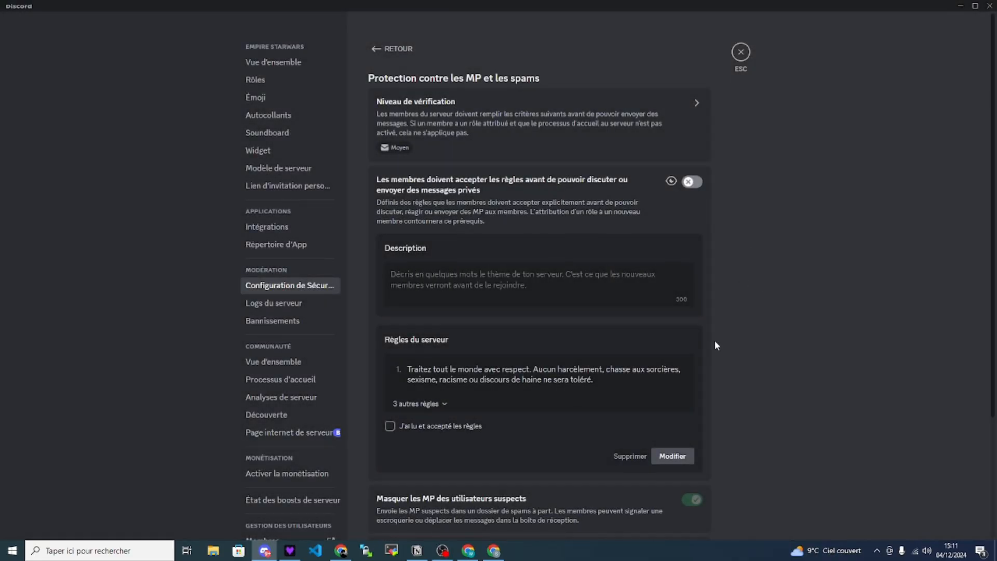
Enable the requirement that members accept the rules before chatting or sending private messages
{"action": "scroll", "coordinate": [714, 341], "scroll_direction": "down", "scroll_amount": 3}
{"action": "scroll", "coordinate": [663, 294], "scroll_direction": "up", "scroll_amount": 3}
{"action": "left_click", "coordinate": [692, 181]}
{"action": "scroll", "coordinate": [729, 314], "scroll_direction": "down", "scroll_amount": 3}
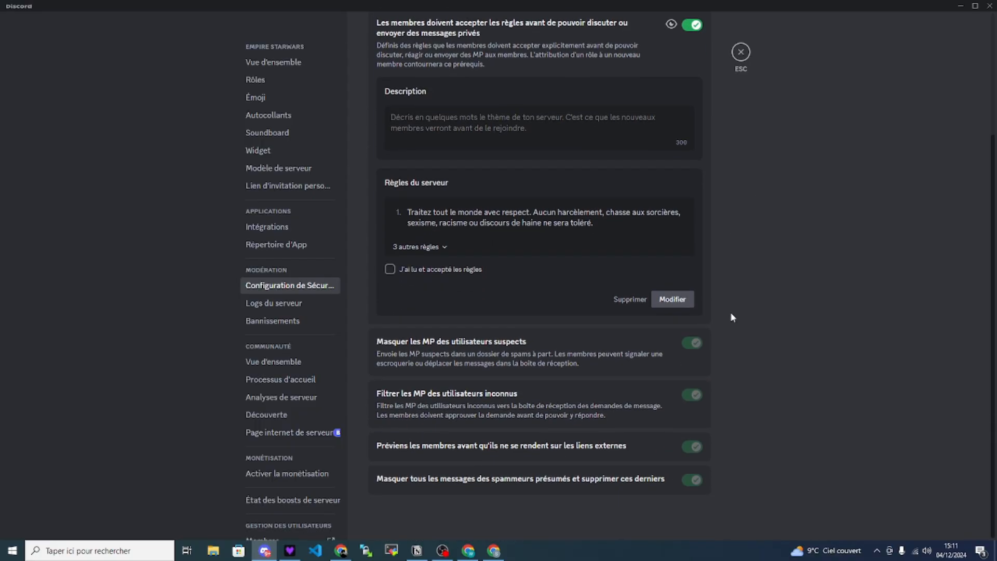
{"action": "scroll", "coordinate": [620, 338], "scroll_direction": "up", "scroll_amount": 3}
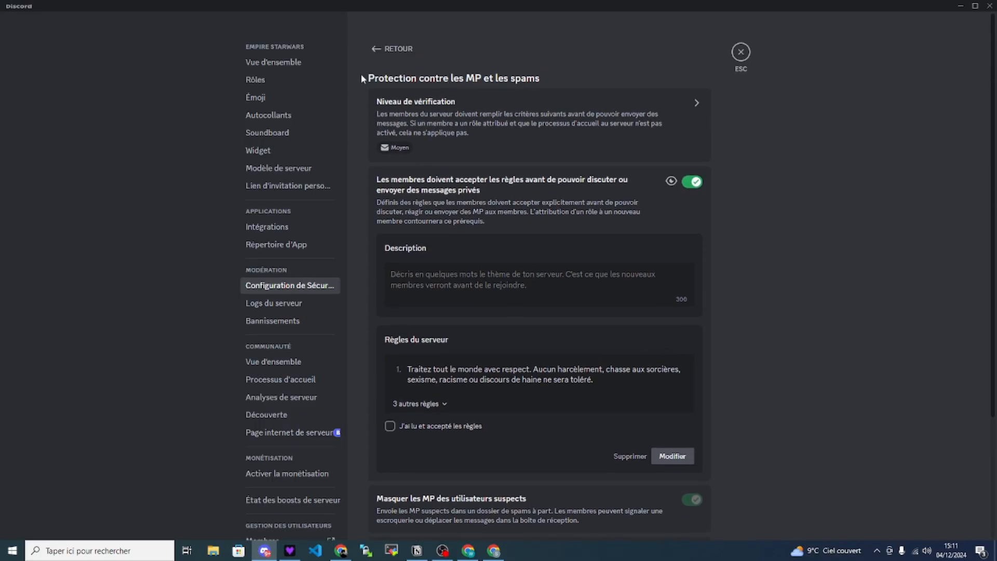
Open the Block Mention Spam rule in AutoMod, examine its limits, responses and exempt roles or channels, and save it as is
{"action": "left_click", "coordinate": [383, 51]}
{"action": "left_click", "coordinate": [679, 333]}
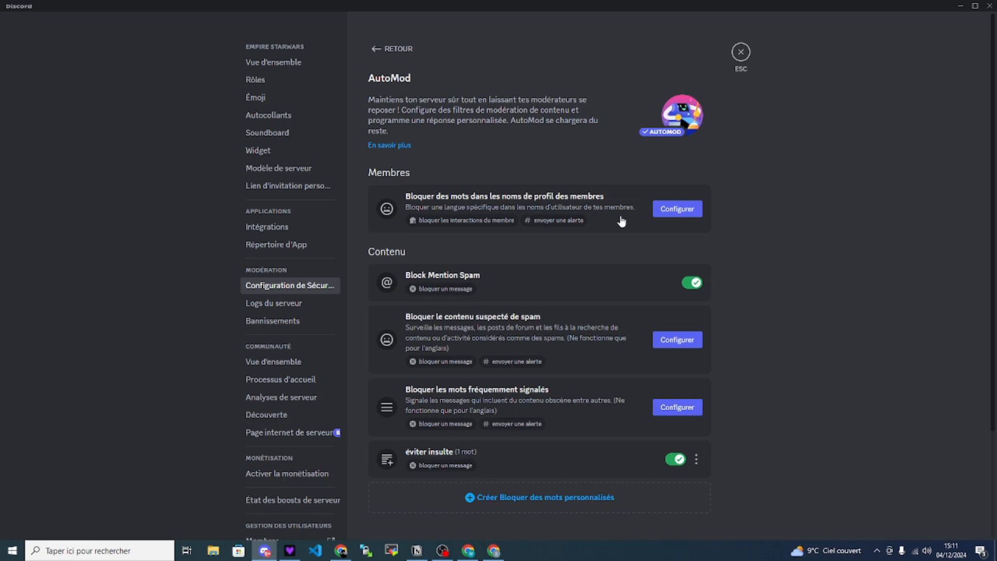
{"action": "left_click", "coordinate": [526, 283]}
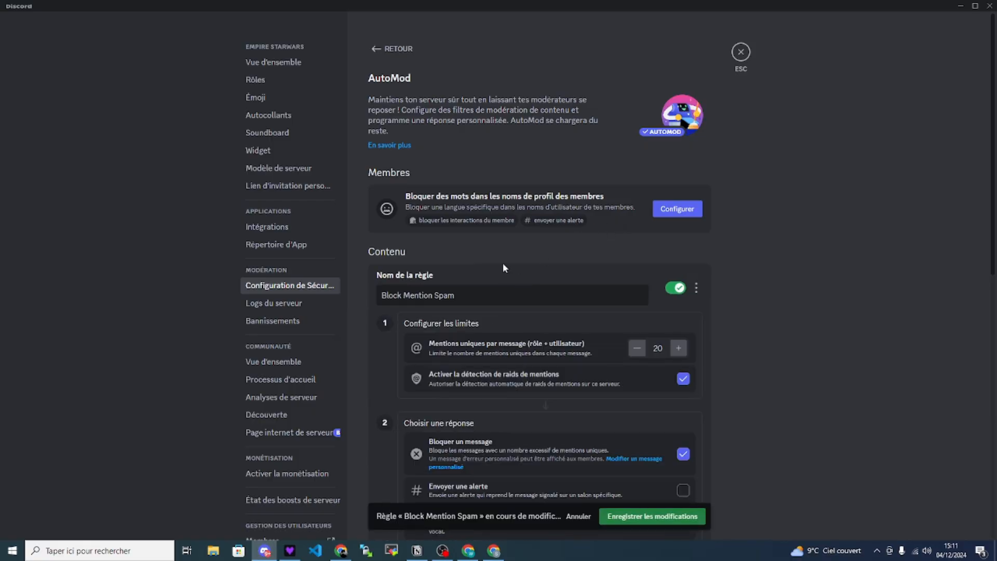
{"action": "scroll", "coordinate": [524, 229], "scroll_direction": "down", "scroll_amount": 2}
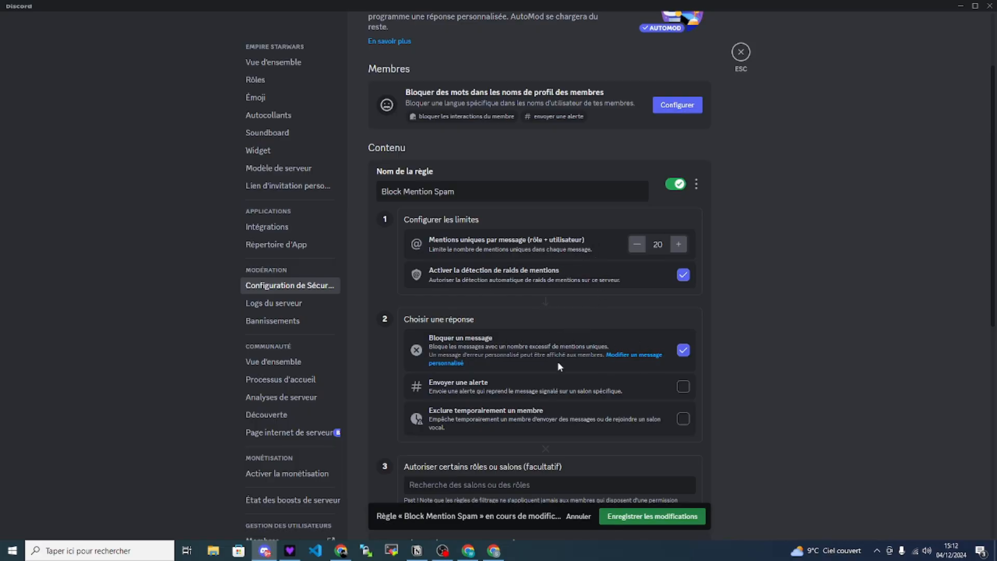
{"action": "scroll", "coordinate": [551, 289], "scroll_direction": "down", "scroll_amount": 1}
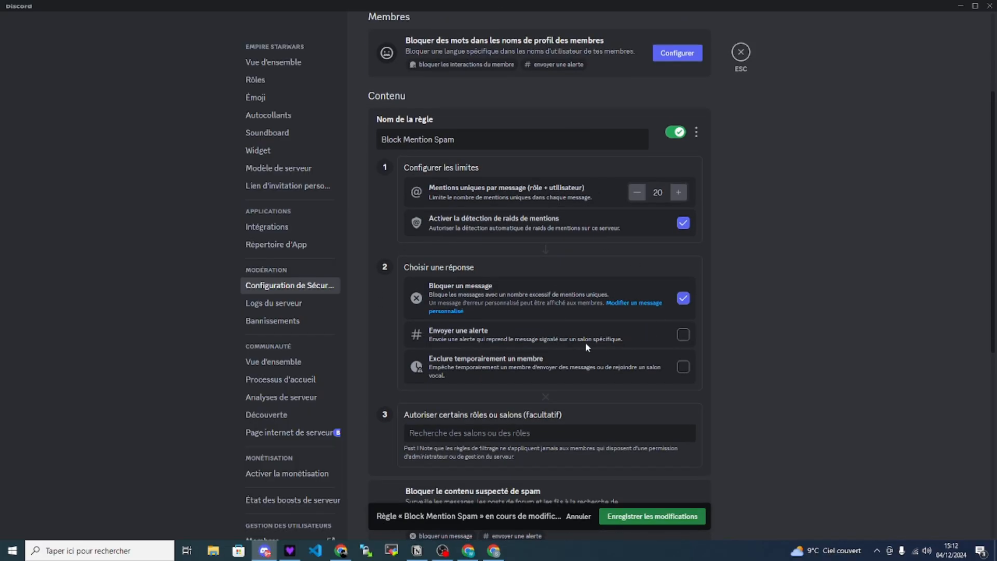
{"action": "scroll", "coordinate": [596, 272], "scroll_direction": "down", "scroll_amount": 2}
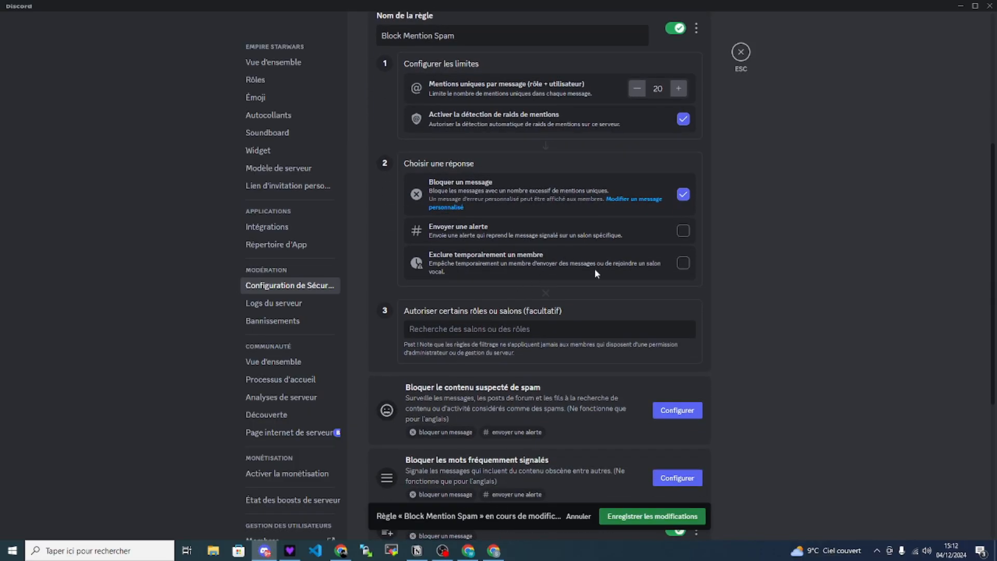
{"action": "left_click", "coordinate": [530, 329]}
{"action": "scroll", "coordinate": [573, 369], "scroll_direction": "down", "scroll_amount": 5}
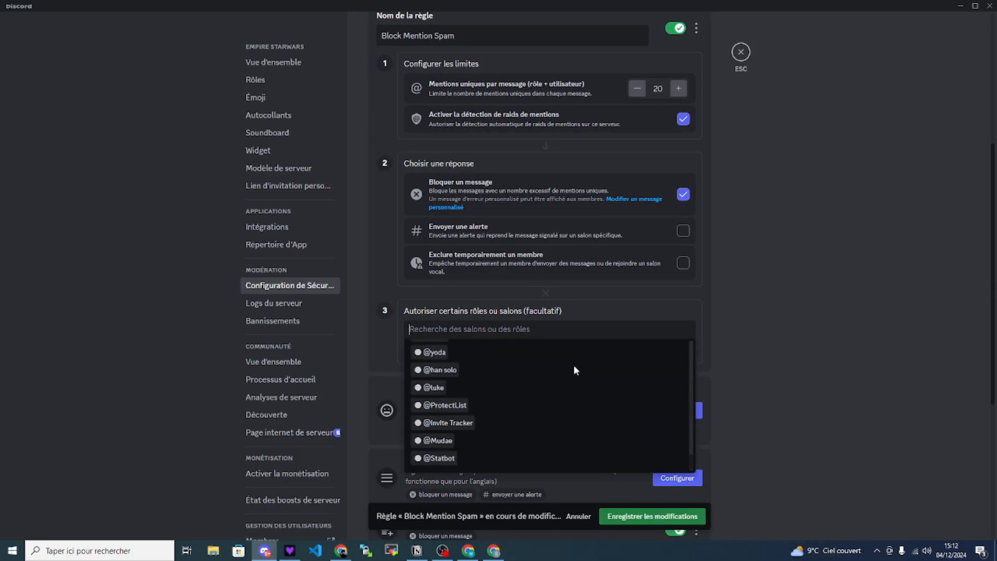
{"action": "left_click", "coordinate": [853, 255]}
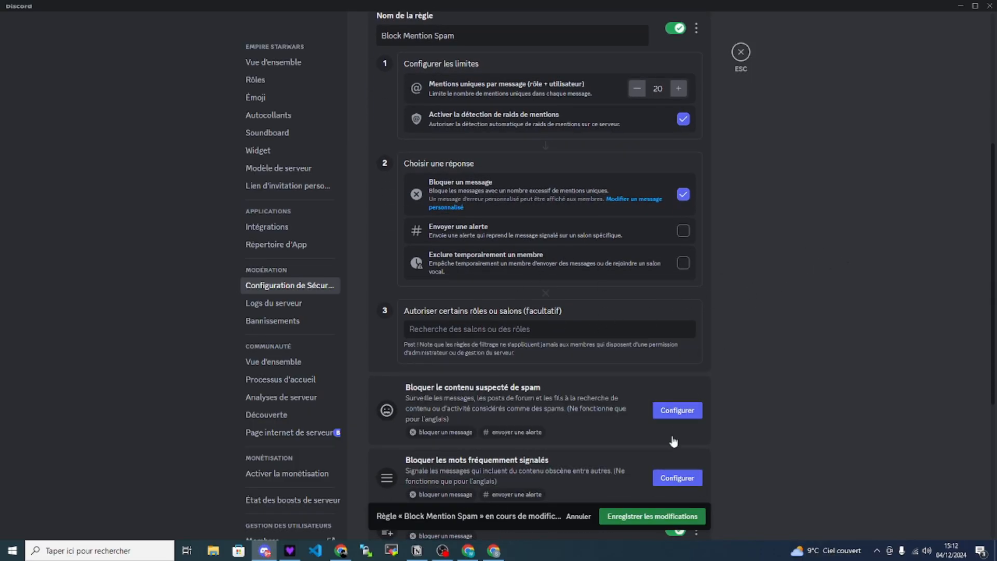
{"action": "left_click", "coordinate": [647, 517]}
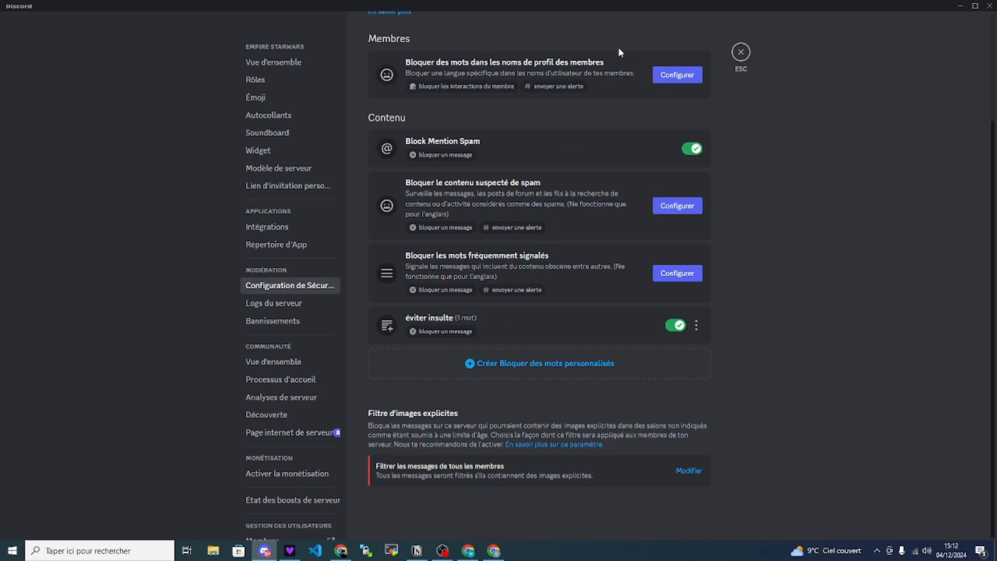
Start configuring the AutoMod rule that blocks suspected spam content, keeping its suggested name
{"action": "left_click", "coordinate": [693, 208]}
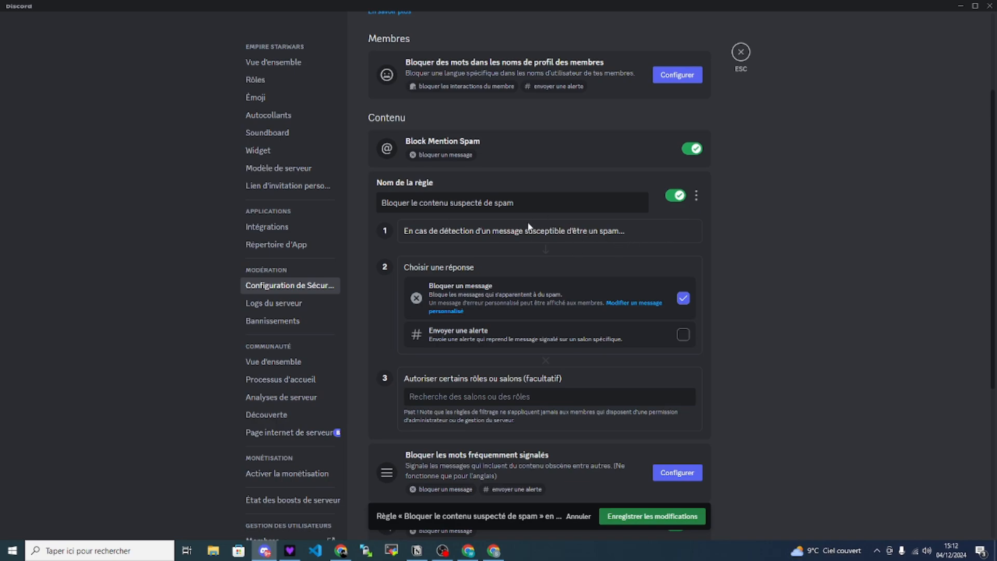
{"action": "left_click_drag", "start_coordinate": [451, 202], "coordinate": [506, 201]}
{"action": "left_click", "coordinate": [529, 202]}
{"action": "left_click", "coordinate": [674, 339]}
{"action": "left_click", "coordinate": [498, 272]}
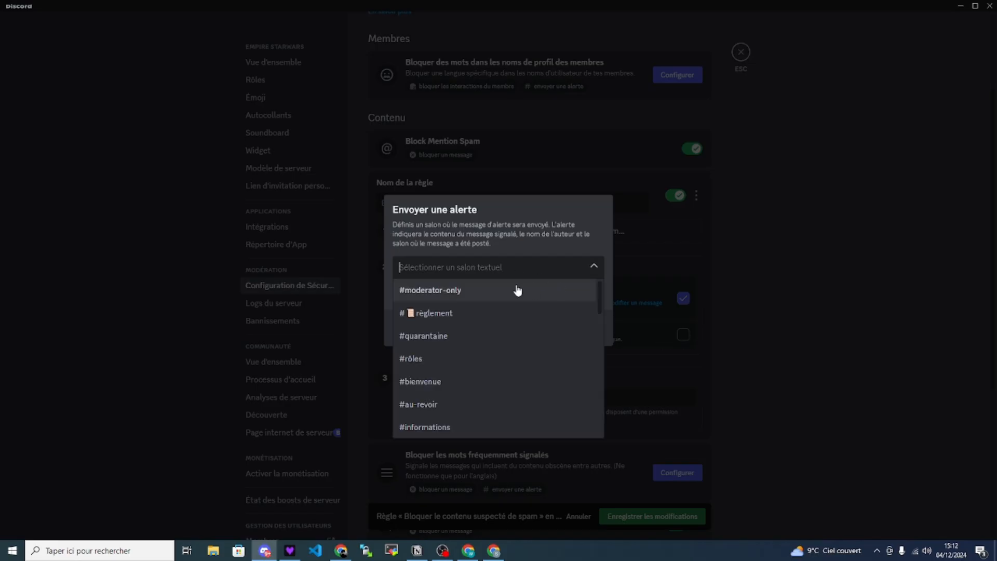
{"action": "scroll", "coordinate": [521, 311], "scroll_direction": "down", "scroll_amount": 5}
{"action": "scroll", "coordinate": [509, 340], "scroll_direction": "up", "scroll_amount": 10}
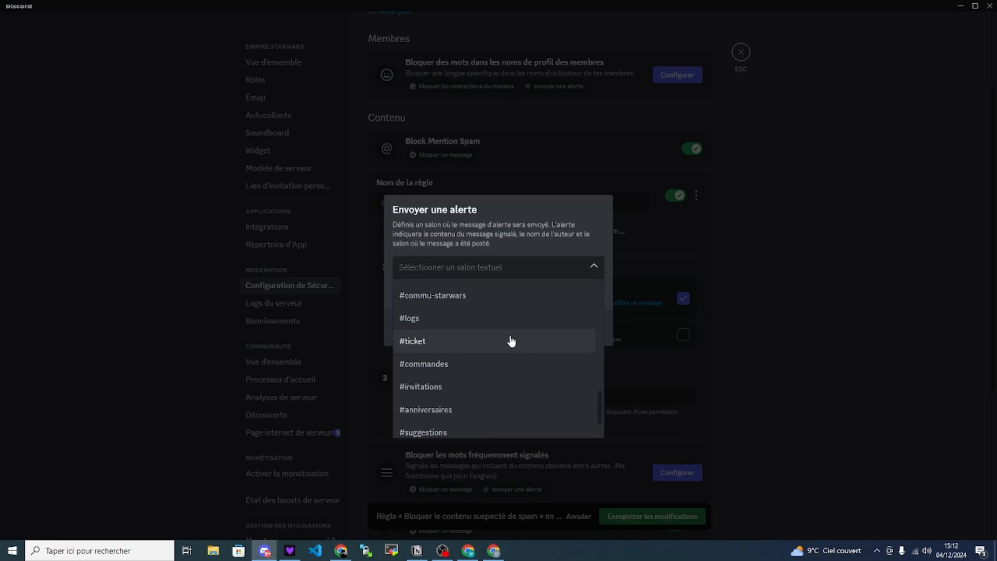
{"action": "scroll", "coordinate": [492, 423], "scroll_direction": "up", "scroll_amount": 3}
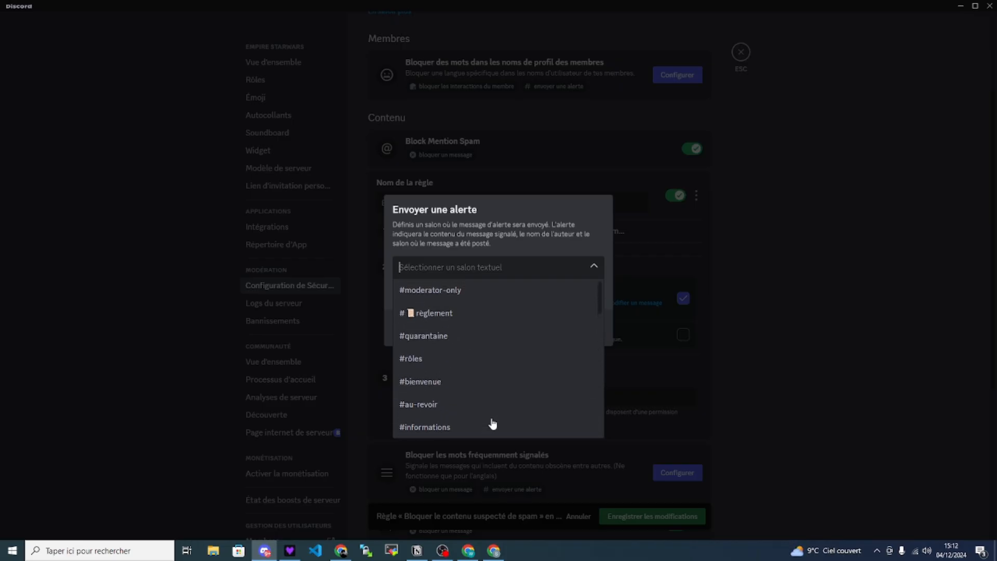
{"action": "left_click", "coordinate": [707, 276]}
{"action": "left_click", "coordinate": [707, 277]}
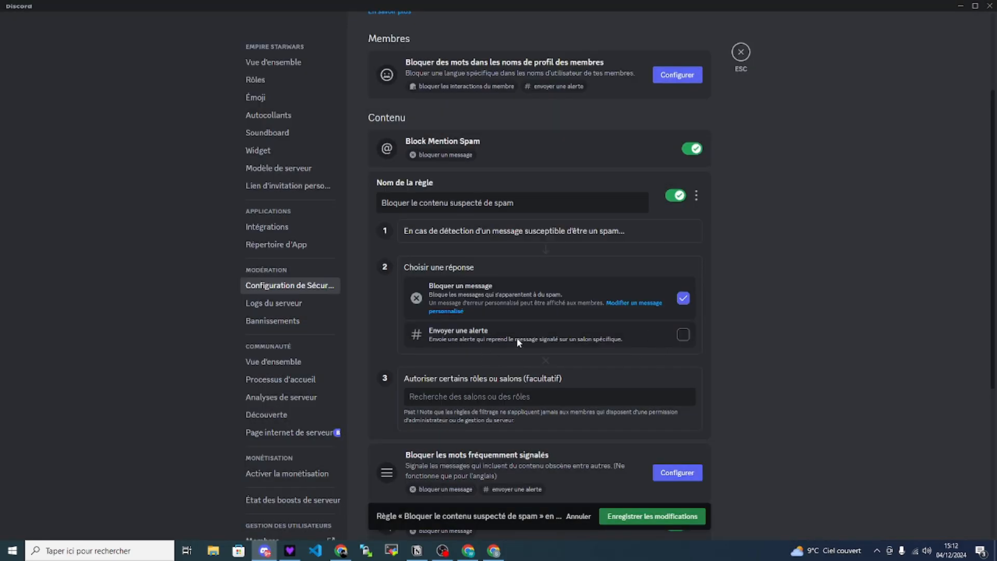
Make the suspected spam rule send alerts to the #moderator-only channel and save the rule
{"action": "left_click", "coordinate": [682, 335]}
{"action": "left_click", "coordinate": [549, 267]}
{"action": "left_click", "coordinate": [472, 290]}
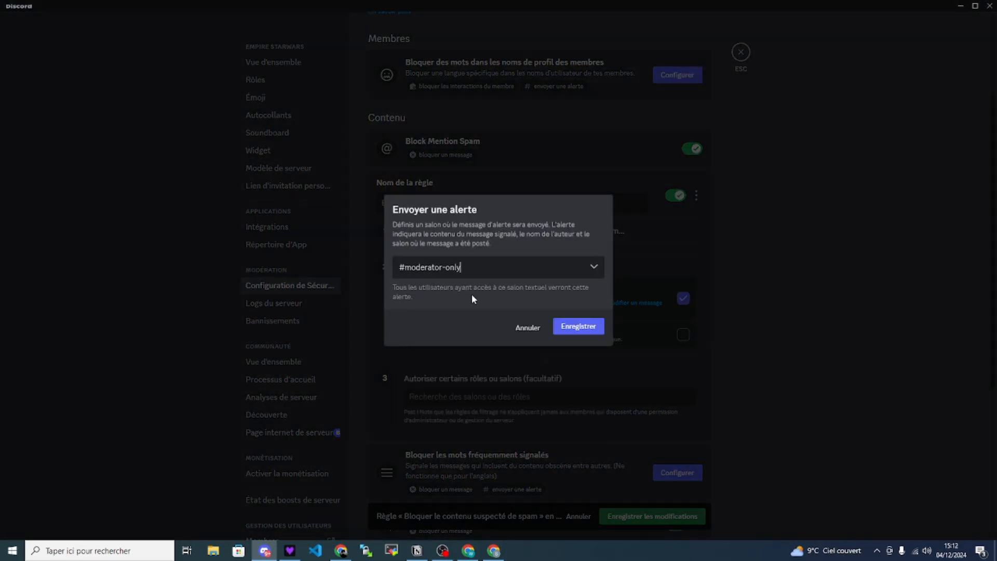
{"action": "left_click", "coordinate": [576, 325]}
{"action": "left_click", "coordinate": [652, 515]}
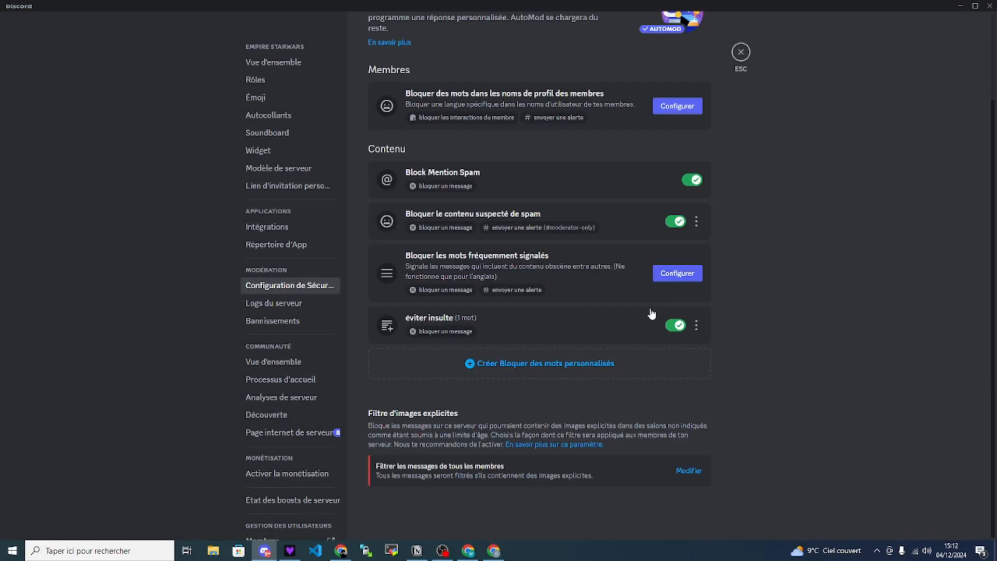
Configure the frequently flagged words rule to block strongly obscene content and sexual content, and save it
{"action": "left_click", "coordinate": [675, 273]}
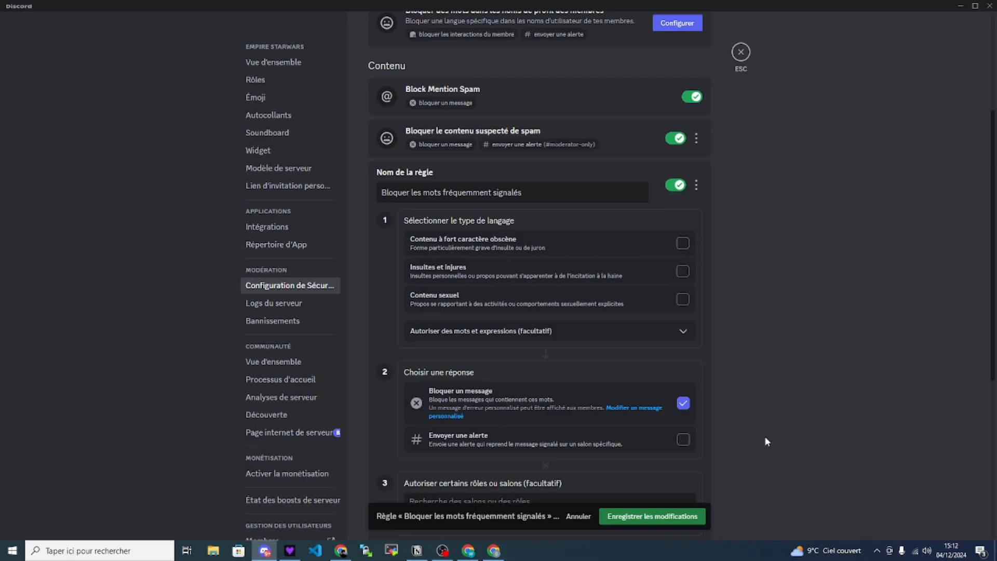
{"action": "left_click", "coordinate": [682, 243]}
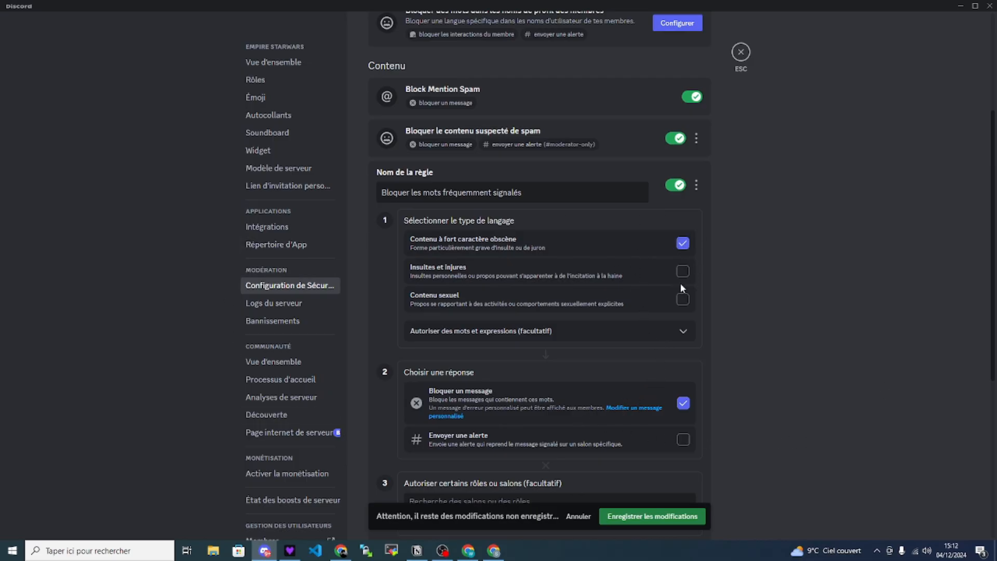
{"action": "left_click", "coordinate": [682, 299]}
{"action": "scroll", "coordinate": [652, 415], "scroll_direction": "down", "scroll_amount": 5}
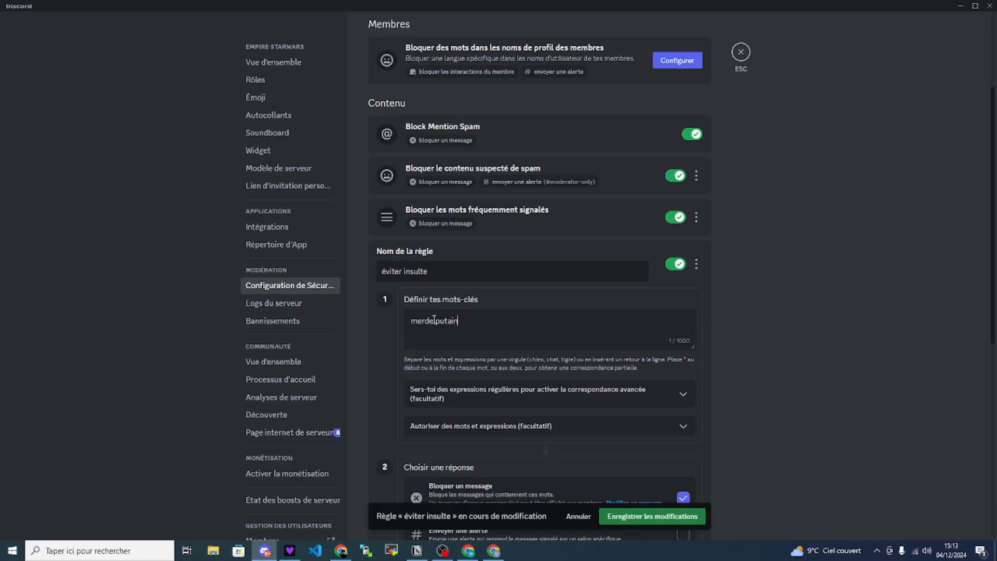
Split the keywords of the "éviter insulte" rule into separate lines, "merde" and "putain", review its response options and save it
{"action": "double_click", "coordinate": [467, 323]}
{"action": "key", "text": "ctrl+a"}
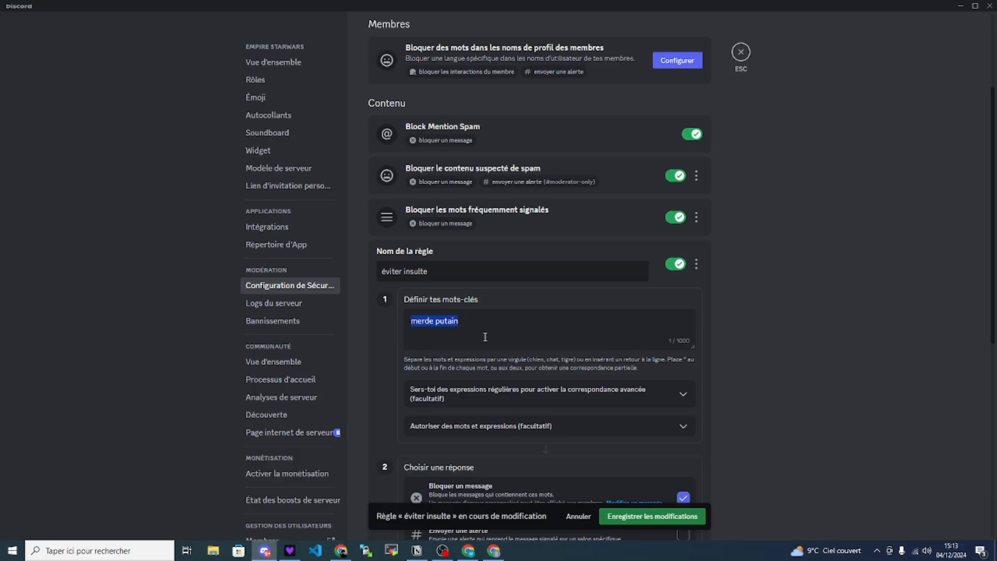
{"action": "left_click", "coordinate": [474, 321]}
{"action": "key", "text": "ctrl+a"}
{"action": "left_click", "coordinate": [435, 320]}
{"action": "key", "text": "Return"}
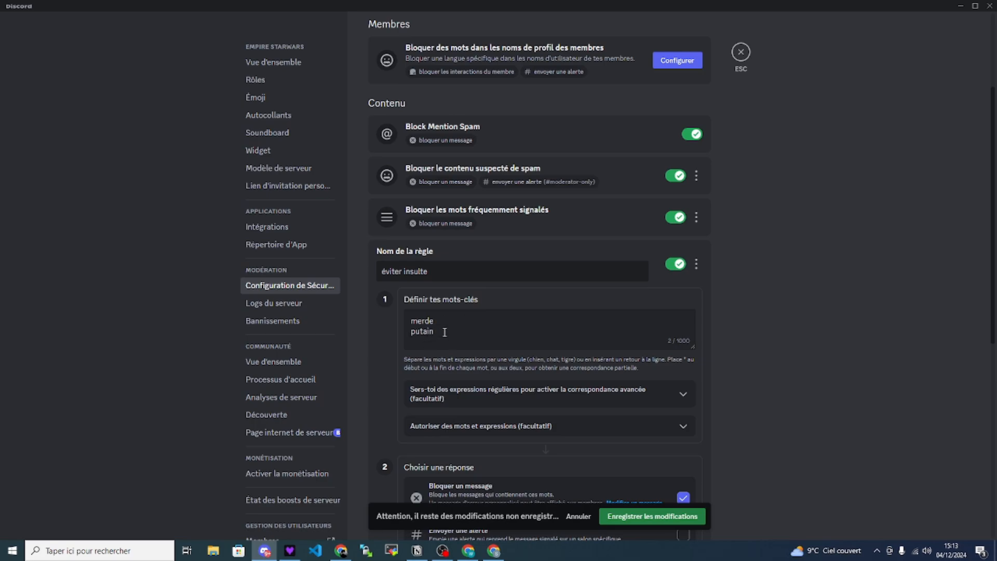
{"action": "left_click", "coordinate": [480, 322]}
{"action": "scroll", "coordinate": [506, 444], "scroll_direction": "down", "scroll_amount": 7}
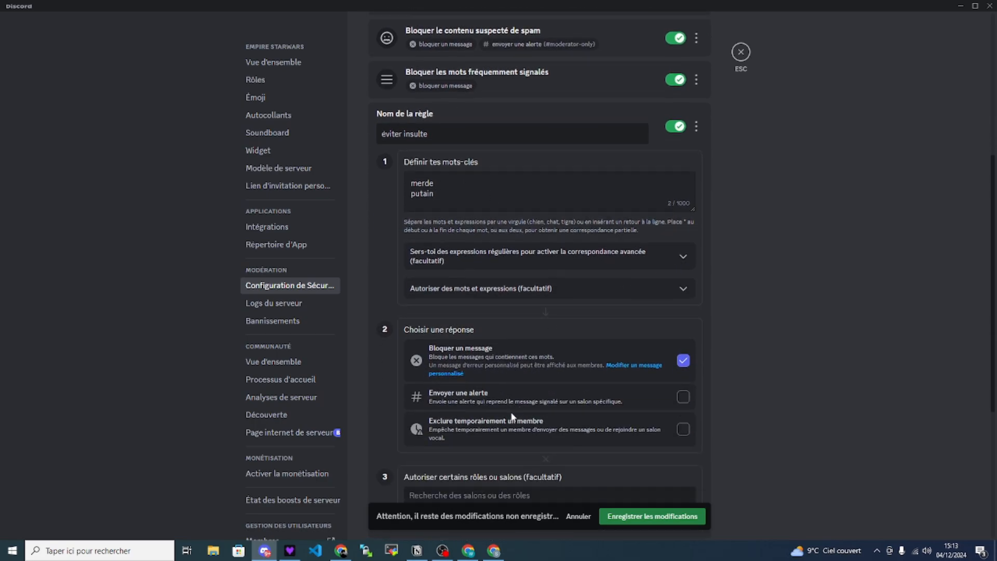
{"action": "scroll", "coordinate": [505, 258], "scroll_direction": "up", "scroll_amount": 3}
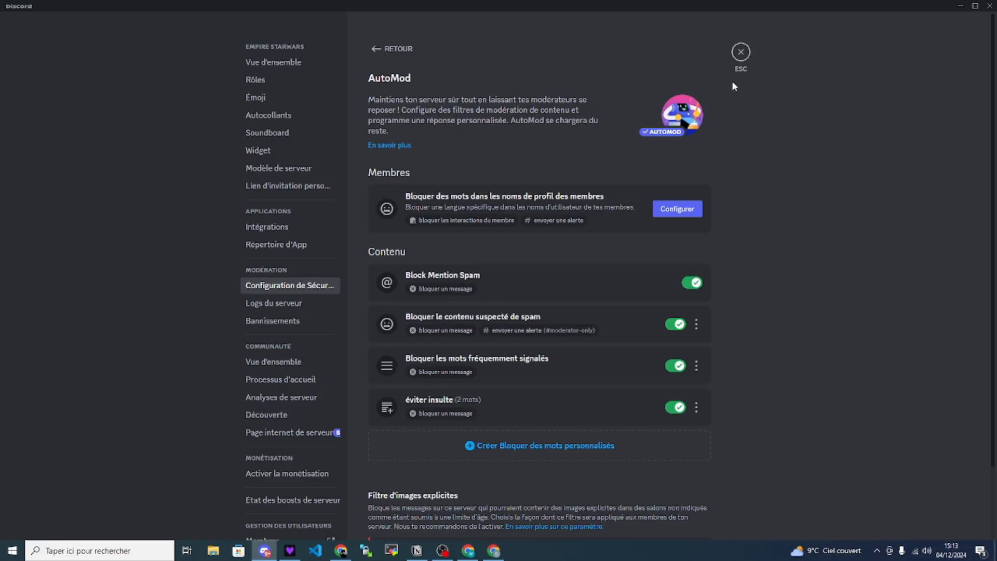
Leave the server settings and look through the Empire StarWars channel list and the server list
{"action": "left_click", "coordinate": [741, 52]}
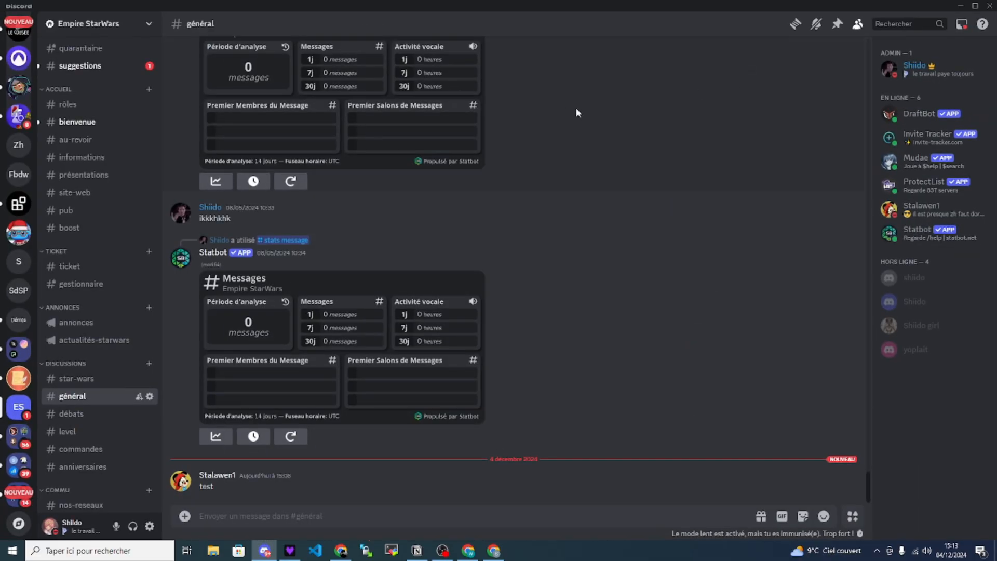
{"action": "scroll", "coordinate": [93, 234], "scroll_direction": "up", "scroll_amount": 3}
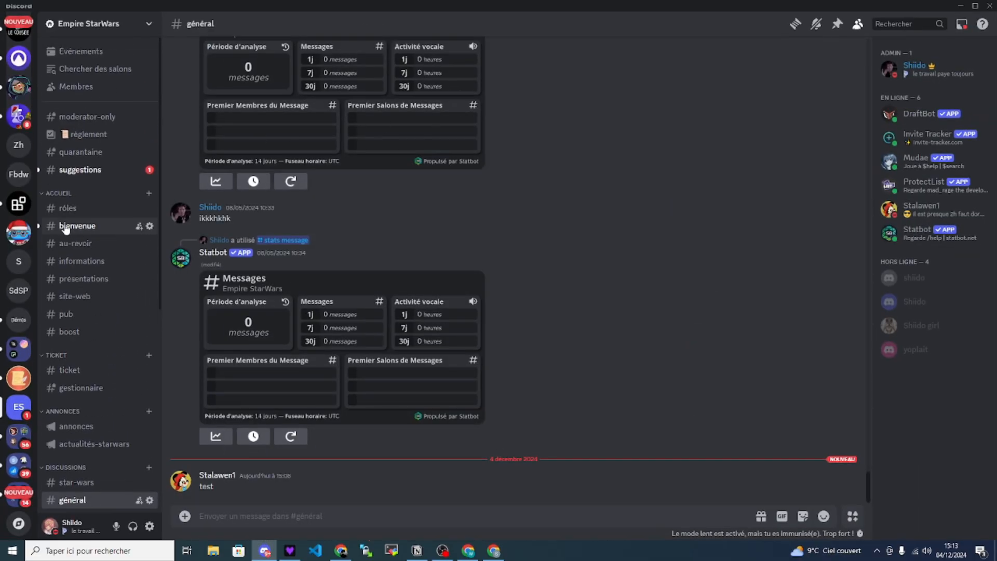
{"action": "scroll", "coordinate": [18, 232], "scroll_direction": "down", "scroll_amount": 5}
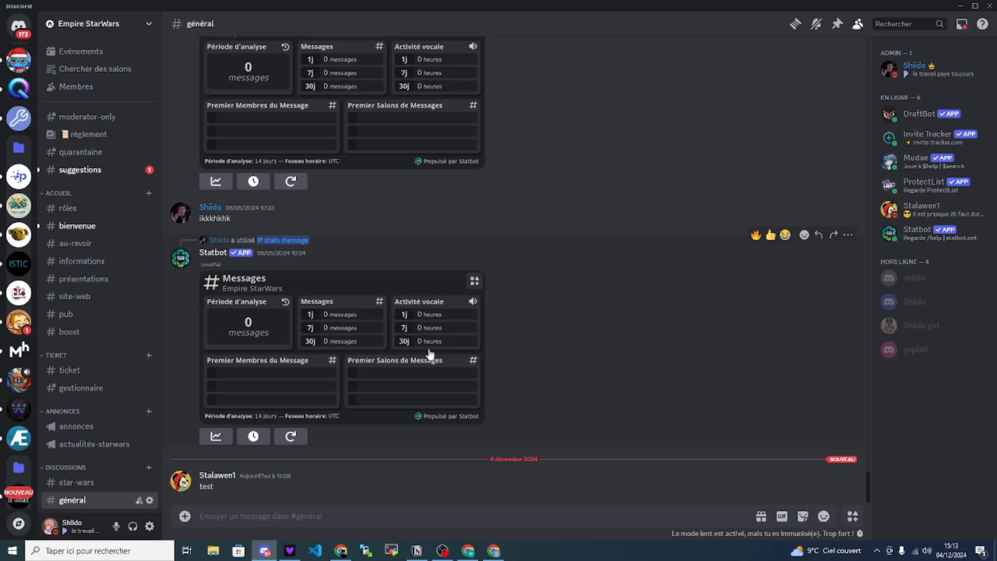
Switch to Chrome, open draftbot.fr in a new tab and go to the DraftBot dashboard
{"action": "left_click", "coordinate": [340, 550]}
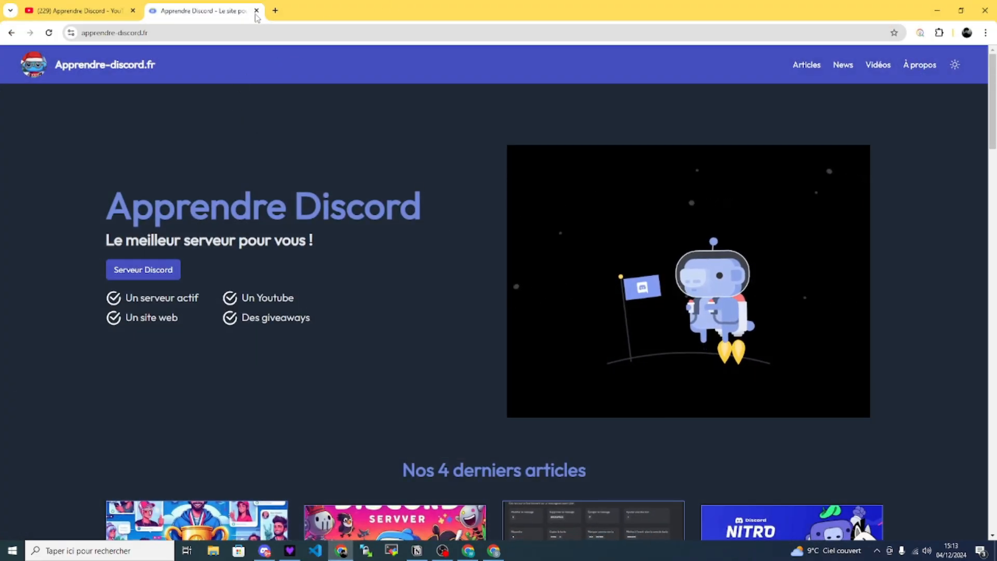
{"action": "left_click", "coordinate": [275, 11]}
{"action": "type", "text": "dra"}
{"action": "key", "text": "Return"}
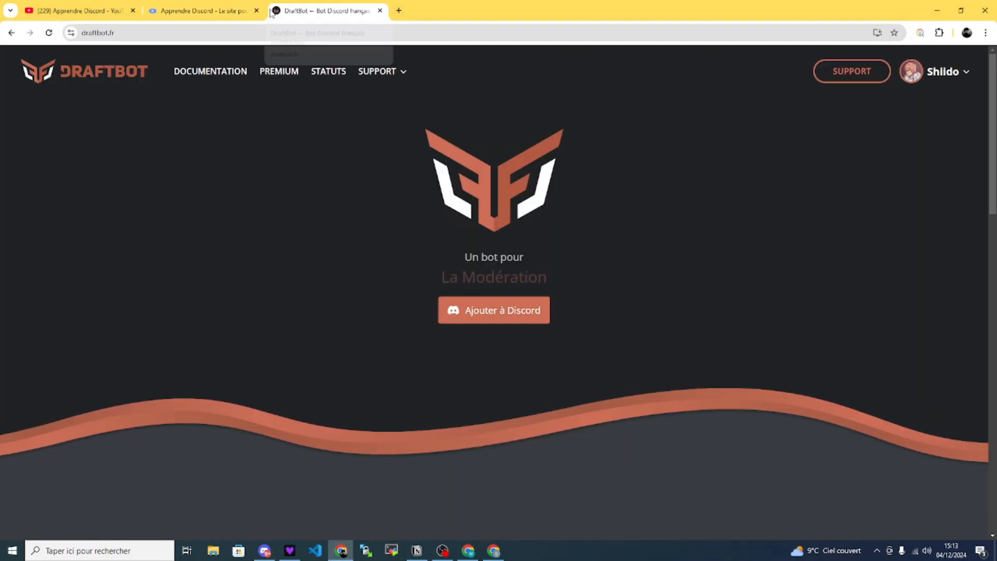
{"action": "left_click", "coordinate": [949, 72]}
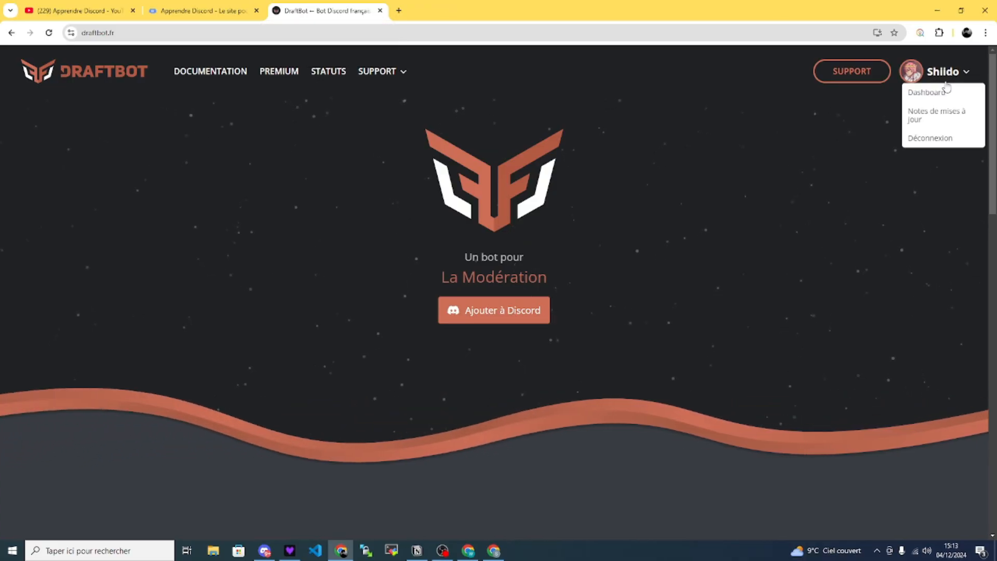
{"action": "left_click", "coordinate": [942, 92]}
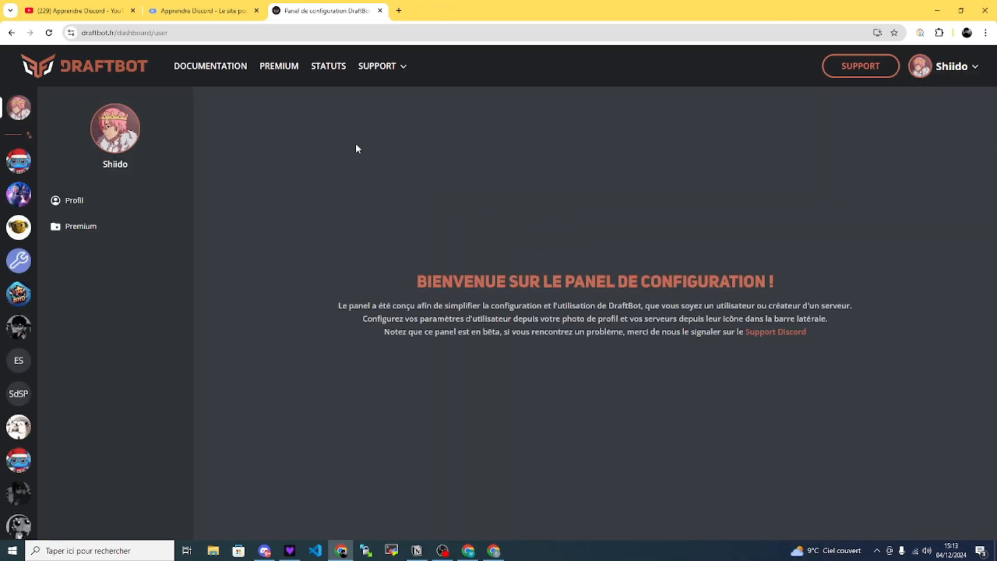
Open the Auto-Modération settings of the Empire StarWars server in DraftBot and review the forbidden vocabulary detection
{"action": "left_click", "coordinate": [18, 360]}
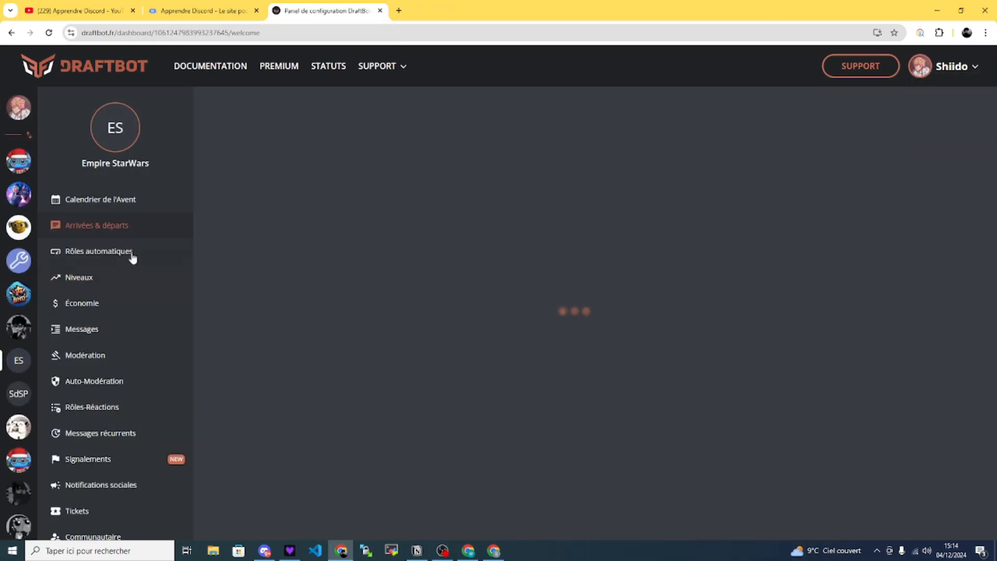
{"action": "left_click", "coordinate": [73, 381]}
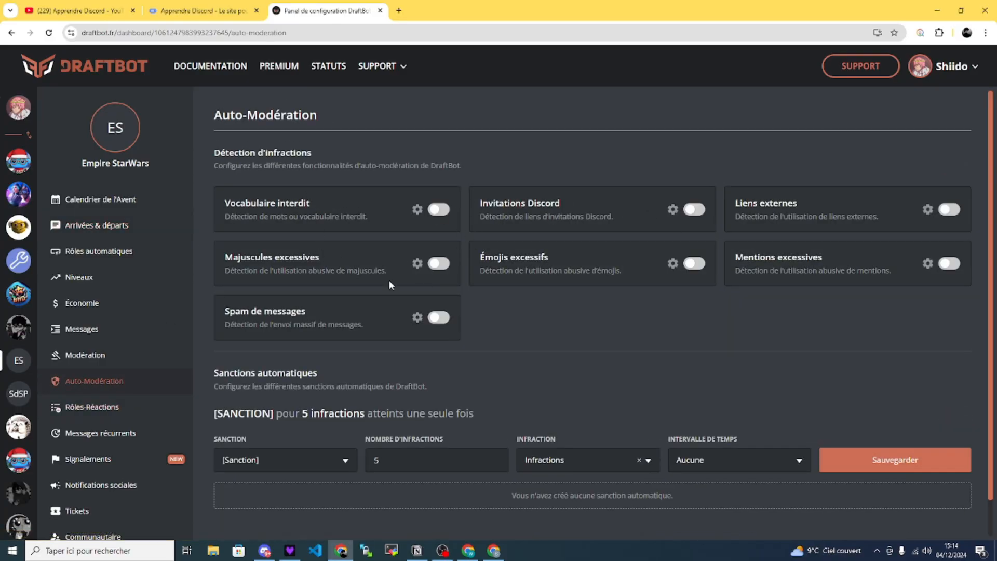
{"action": "left_click_drag", "start_coordinate": [312, 204], "coordinate": [224, 204]}
{"action": "left_click", "coordinate": [320, 251]}
Enable Discord invitation detection and add the ADMIN role to its ignored roles
{"action": "left_click", "coordinate": [695, 210]}
{"action": "left_click", "coordinate": [673, 209]}
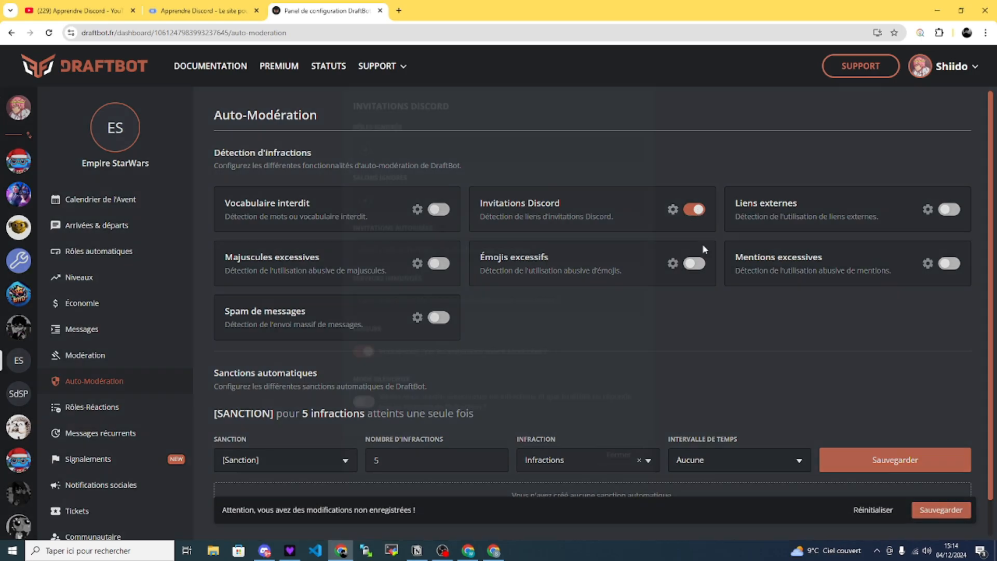
{"action": "left_click", "coordinate": [365, 181]}
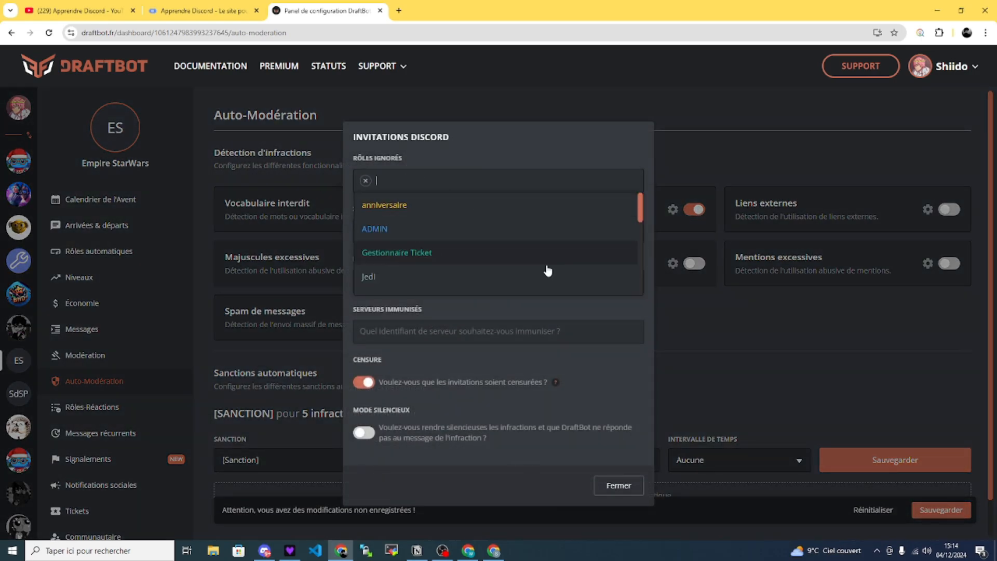
{"action": "scroll", "coordinate": [540, 214], "scroll_direction": "down", "scroll_amount": 3}
{"action": "scroll", "coordinate": [507, 284], "scroll_direction": "up", "scroll_amount": 3}
{"action": "left_click", "coordinate": [428, 234]}
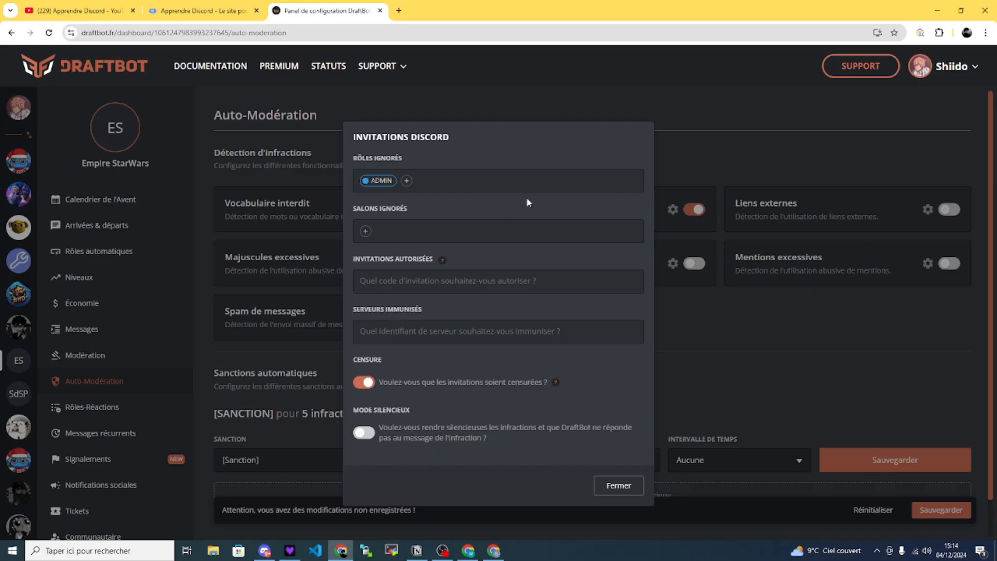
Look through the channels that can be ignored by Discord invitation detection without selecting any
{"action": "left_click", "coordinate": [365, 230]}
{"action": "scroll", "coordinate": [397, 291], "scroll_direction": "down", "scroll_amount": 3}
{"action": "scroll", "coordinate": [397, 290], "scroll_direction": "down", "scroll_amount": 8}
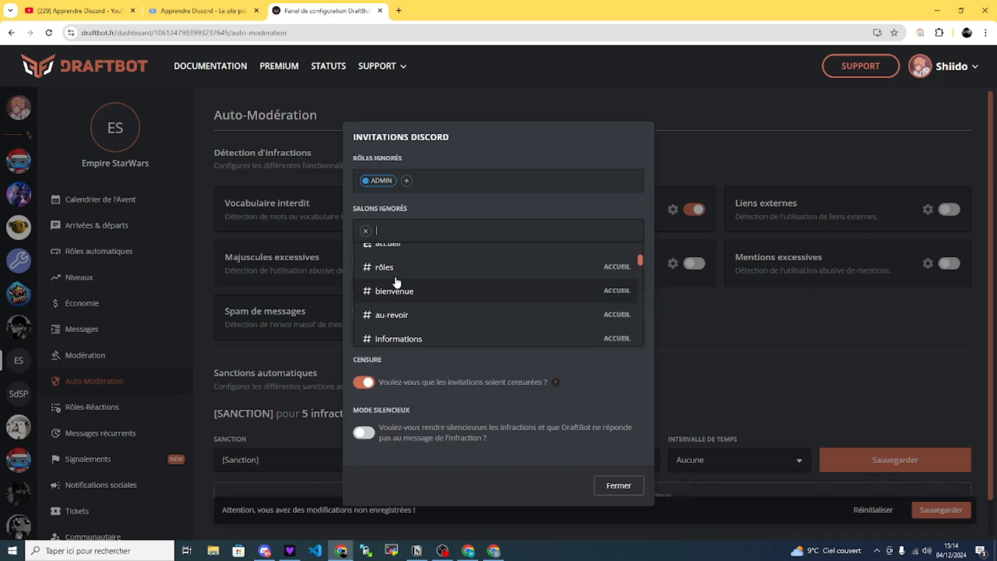
{"action": "scroll", "coordinate": [426, 281], "scroll_direction": "up", "scroll_amount": 3}
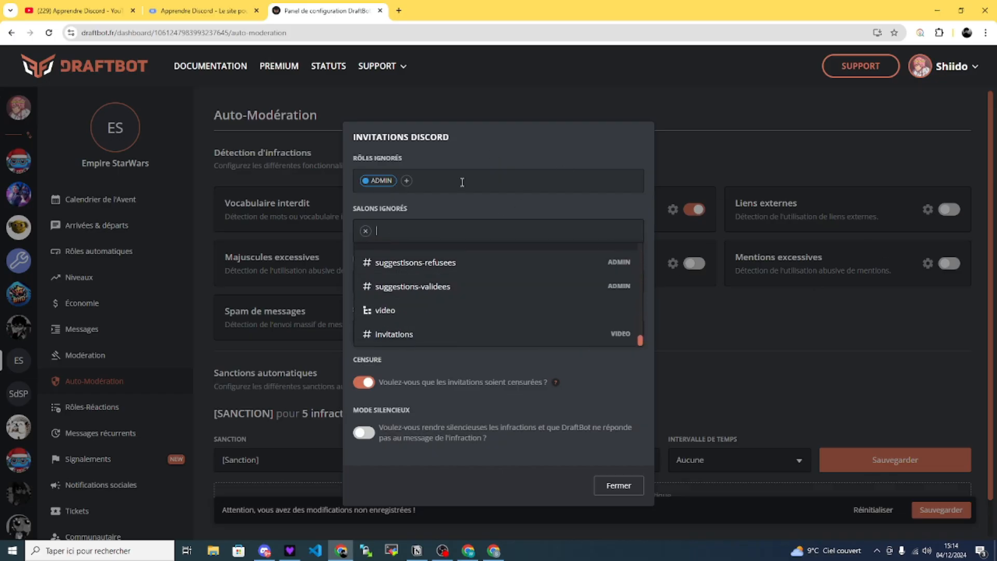
{"action": "left_click", "coordinate": [426, 214]}
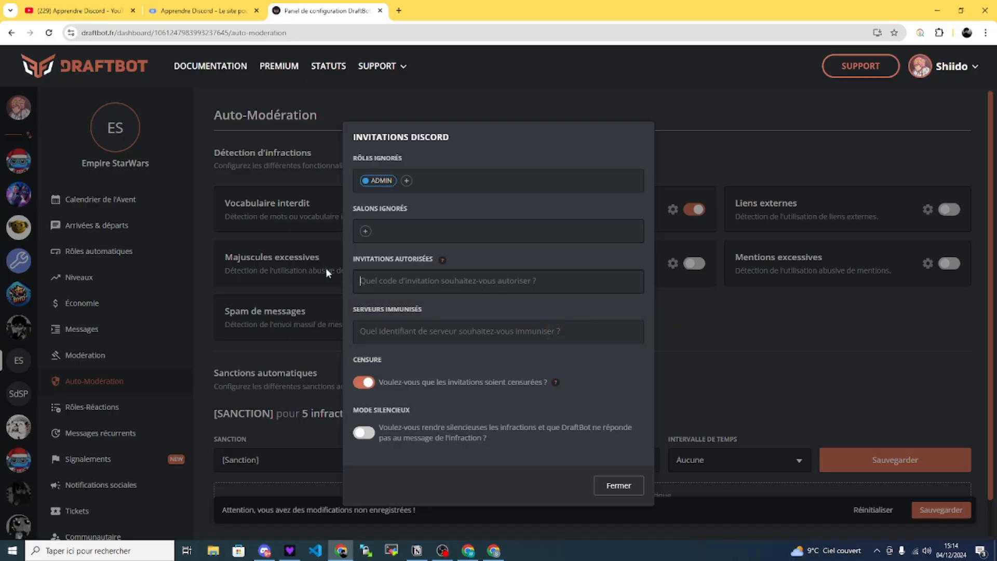
Copy an invitation link for the général channel from Discord, add it to the authorised invitations in DraftBot and save the changes
{"action": "left_click_drag", "start_coordinate": [435, 259], "coordinate": [470, 257]}
{"action": "left_click", "coordinate": [517, 278]}
{"action": "left_click", "coordinate": [264, 551]}
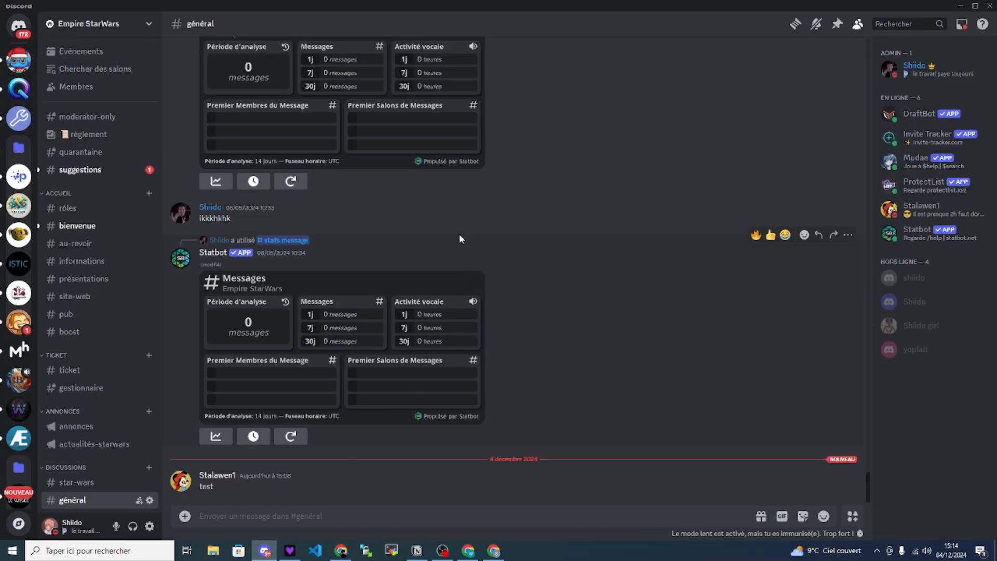
{"action": "left_click", "coordinate": [139, 500]}
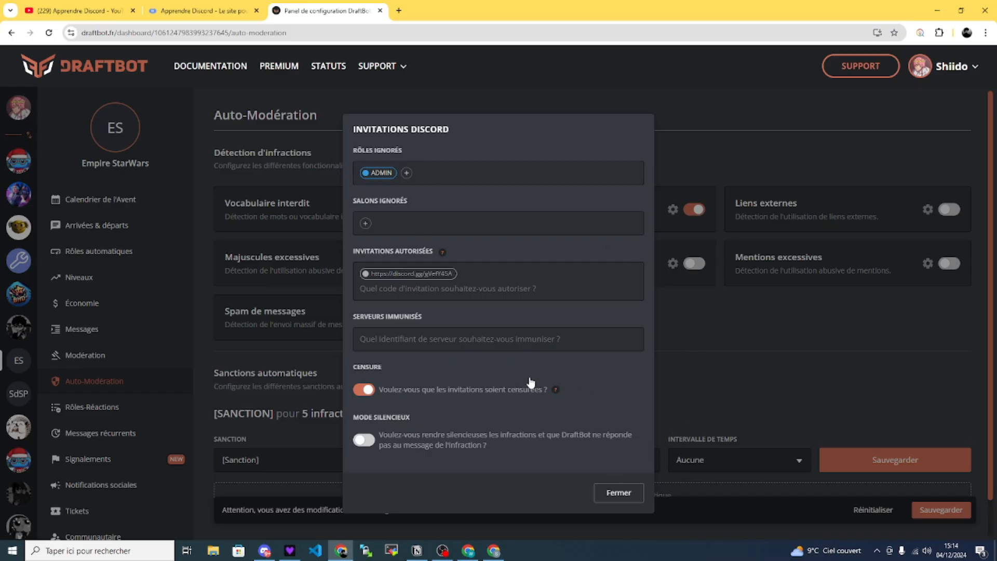
{"action": "left_click", "coordinate": [618, 493]}
{"action": "left_click", "coordinate": [940, 509]}
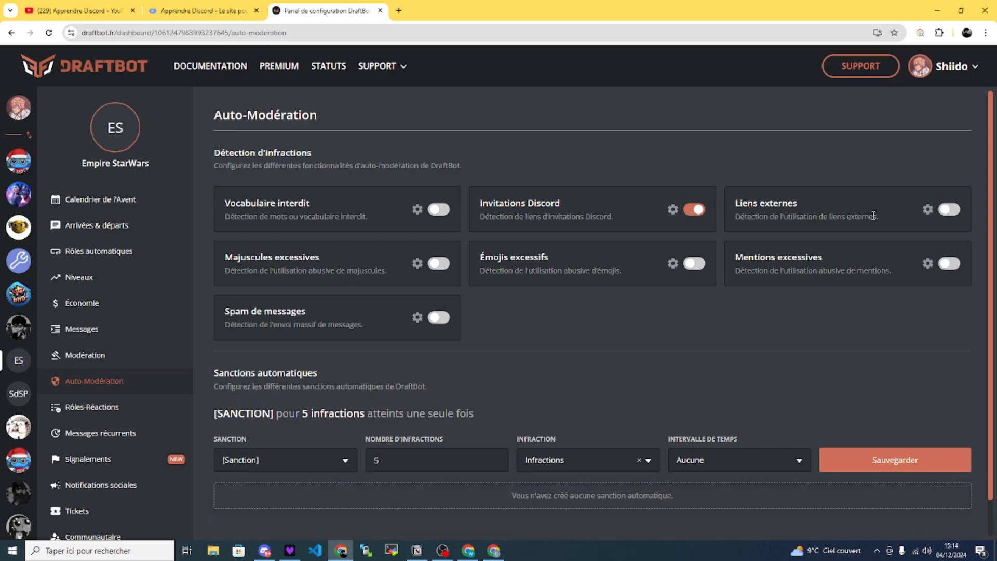
Enable external link detection and set its domain list to authorised domain names
{"action": "left_click", "coordinate": [947, 213]}
{"action": "left_click", "coordinate": [928, 210]}
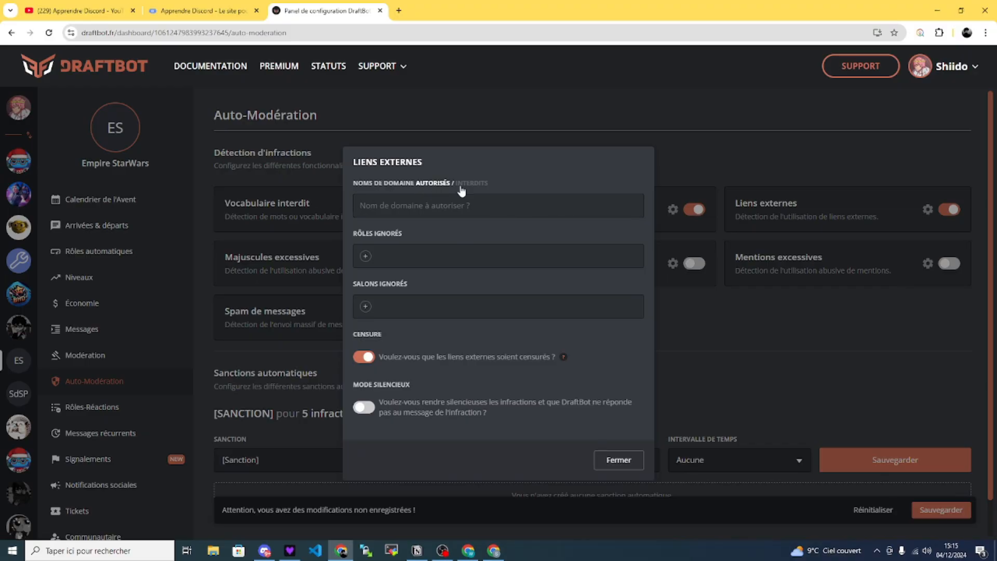
{"action": "left_click", "coordinate": [479, 184]}
{"action": "left_click", "coordinate": [433, 183]}
{"action": "left_click", "coordinate": [409, 205]}
Open infinite-quiz.com in a new tab, view its ranking and quiz pages, and return to the site's home page
{"action": "left_click", "coordinate": [398, 10]}
{"action": "type", "text": "infinite-quiz.com"}
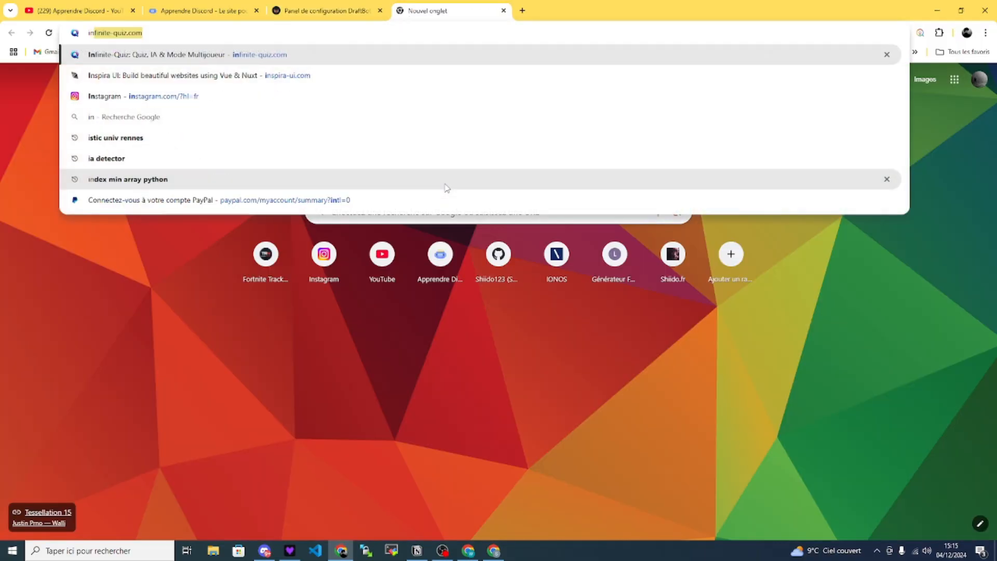
{"action": "key", "text": "Return"}
{"action": "left_click", "coordinate": [344, 72]}
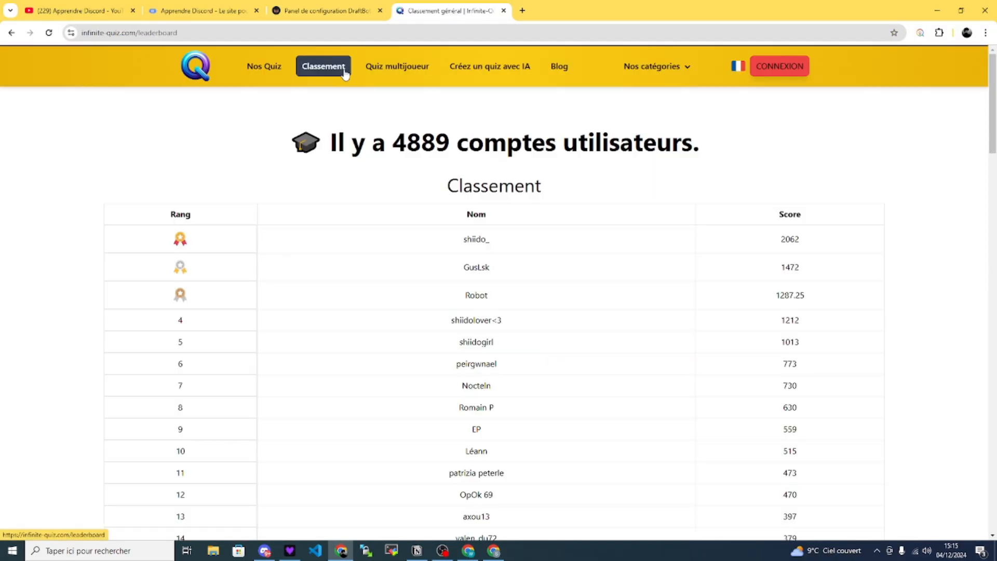
{"action": "left_click", "coordinate": [277, 67]}
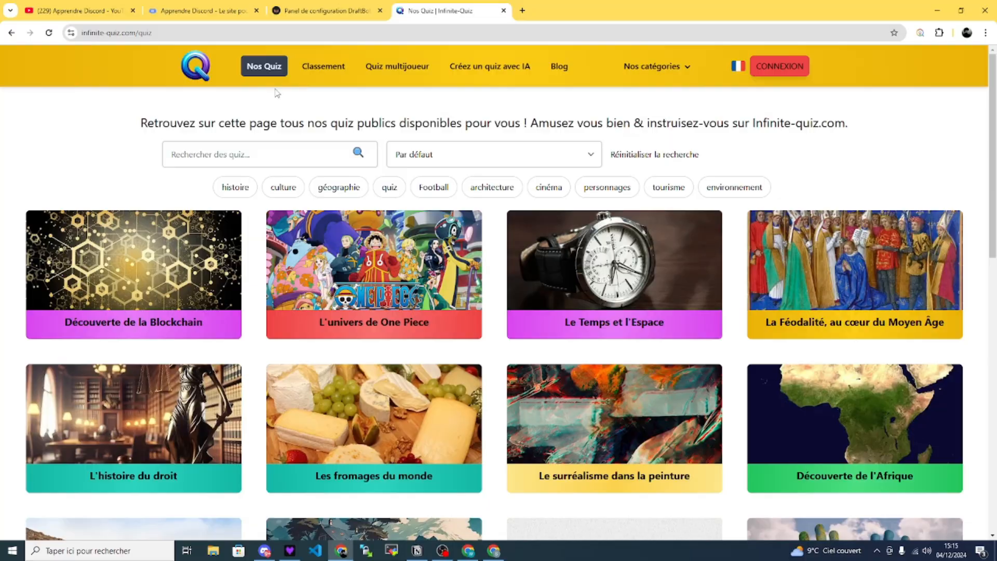
{"action": "left_click", "coordinate": [196, 66]}
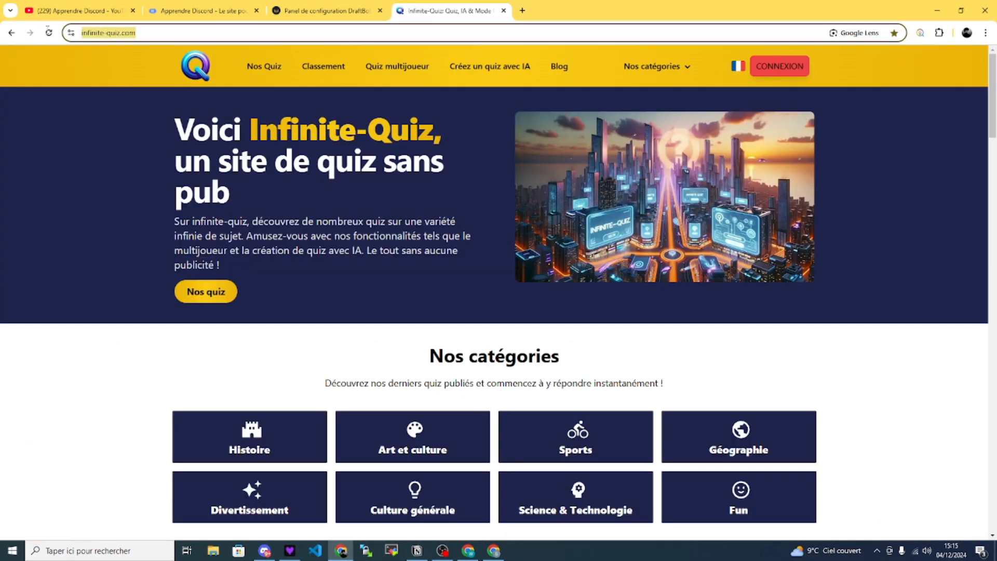
Authorise the domain infinite-quiz.com for external links, add ADMIN to the ignored roles and save the changes
{"action": "left_click", "coordinate": [327, 11]}
{"action": "type", "text": "infinite-quiz.com"}
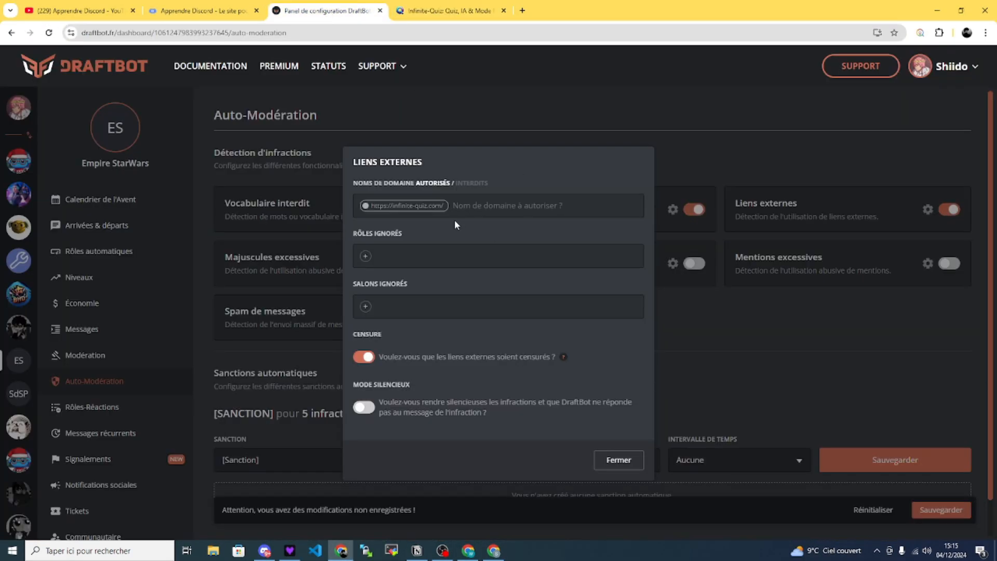
{"action": "key", "text": "Return"}
{"action": "left_click", "coordinate": [365, 256]}
{"action": "left_click", "coordinate": [411, 306]}
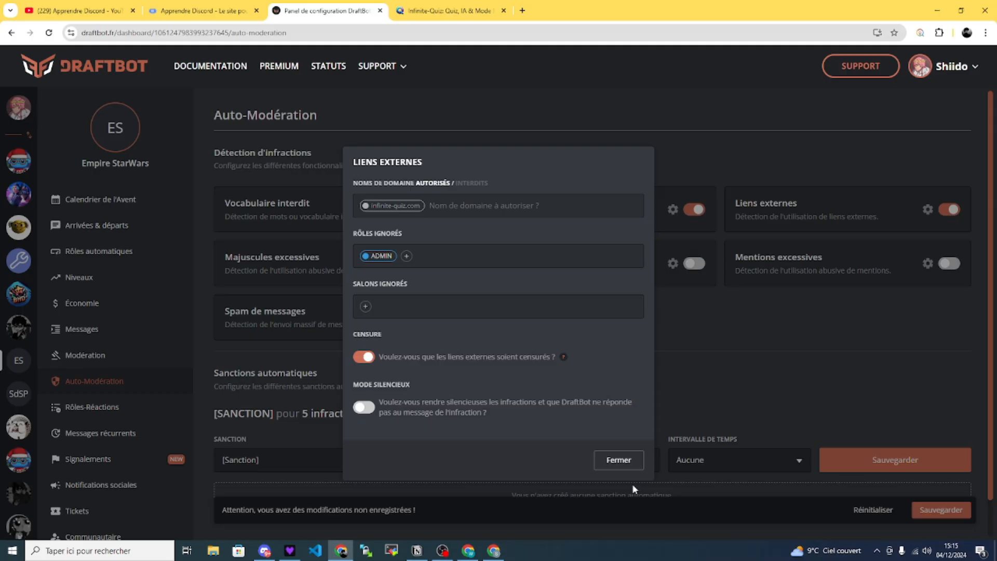
{"action": "left_click", "coordinate": [618, 460]}
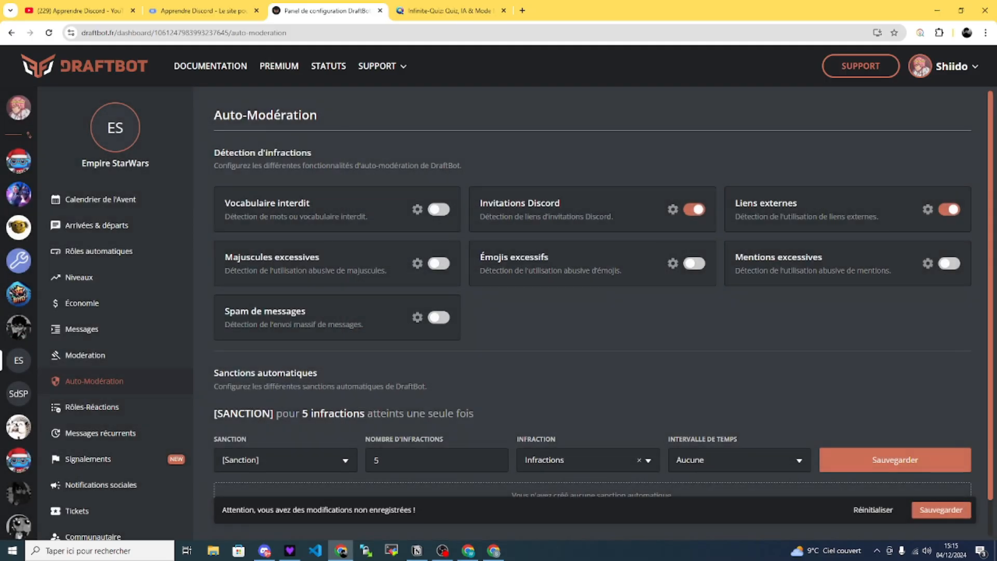
{"action": "left_click", "coordinate": [940, 510]}
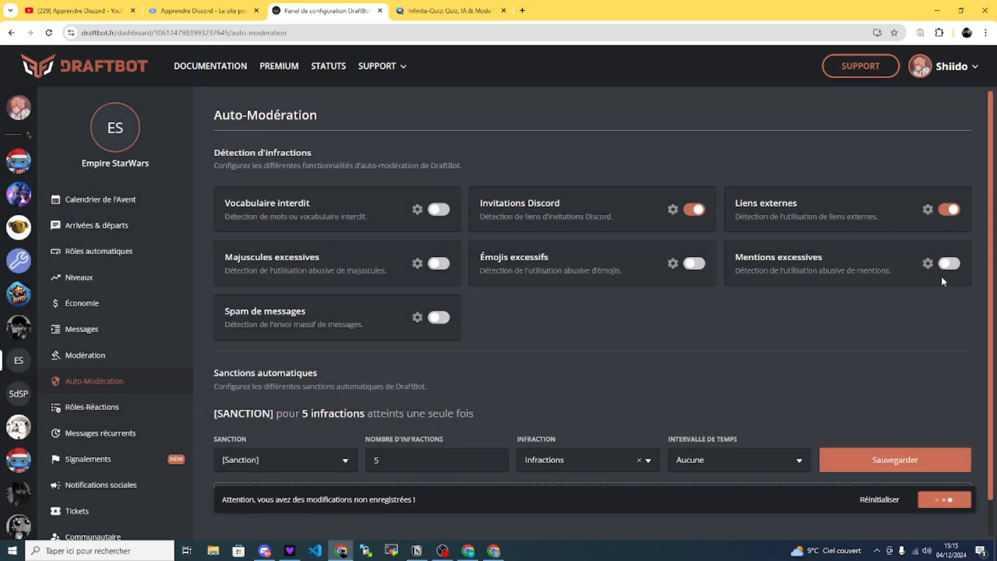
Review the excessive mention and emoji detections, enable message spam detection with a limit of 15 messages, and save the changes
{"action": "left_click_drag", "start_coordinate": [831, 258], "coordinate": [732, 257]}
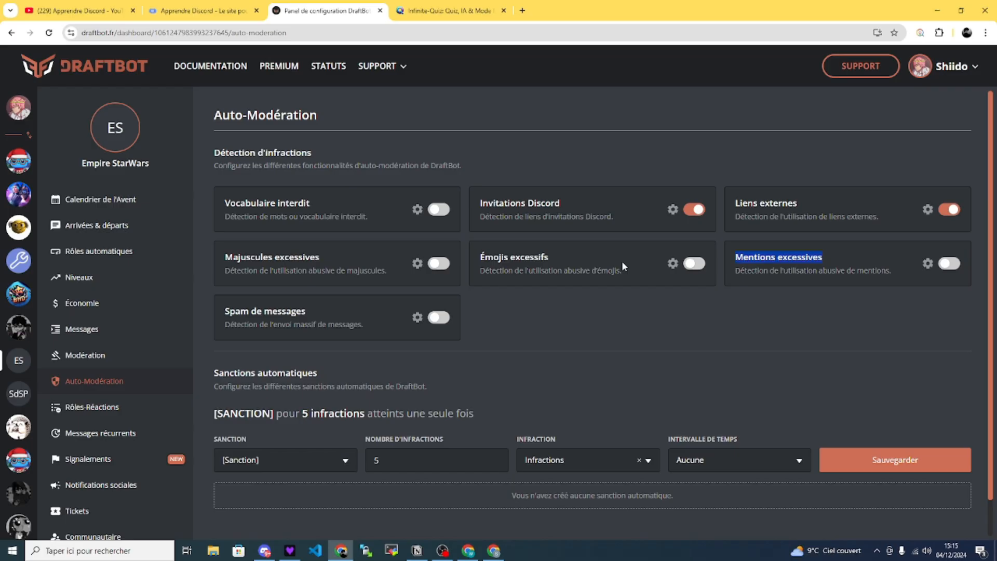
{"action": "left_click_drag", "start_coordinate": [549, 255], "coordinate": [459, 245]}
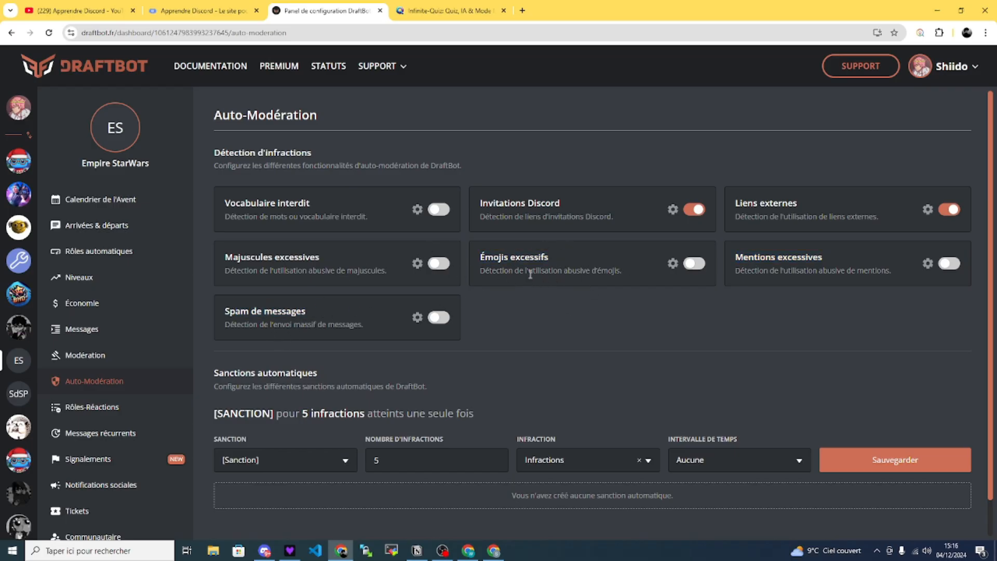
{"action": "left_click_drag", "start_coordinate": [561, 259], "coordinate": [483, 290]}
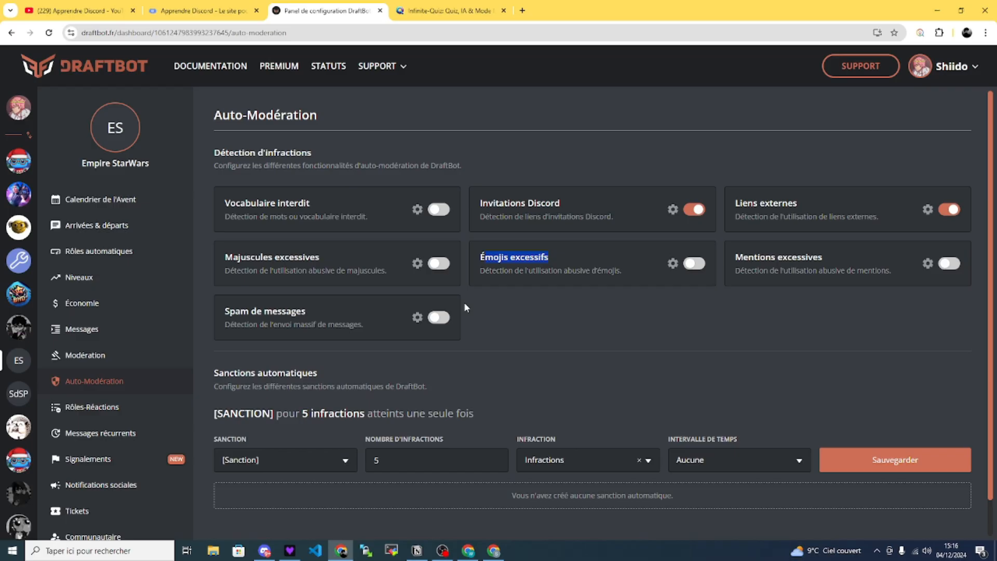
{"action": "left_click", "coordinate": [438, 317]}
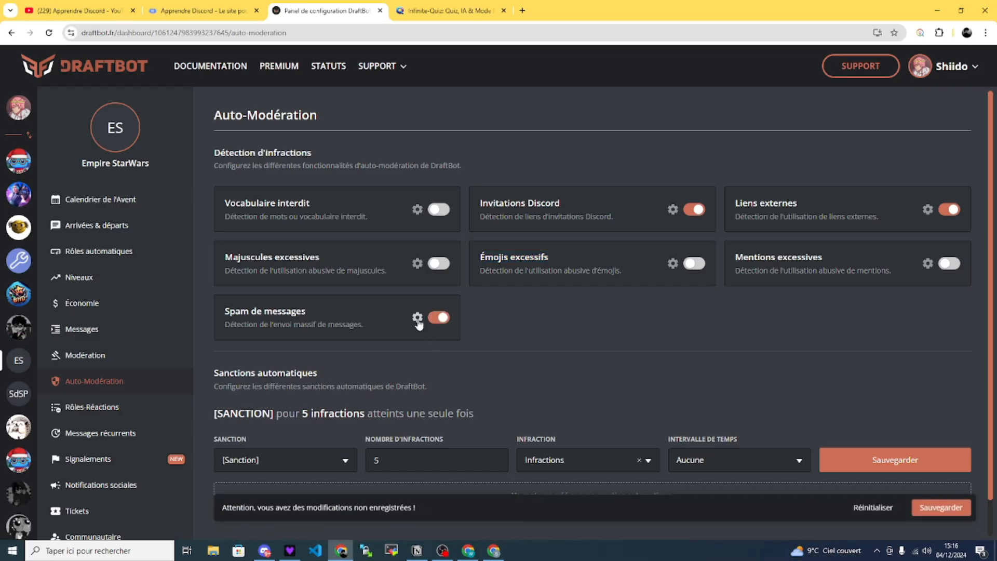
{"action": "left_click", "coordinate": [417, 317]}
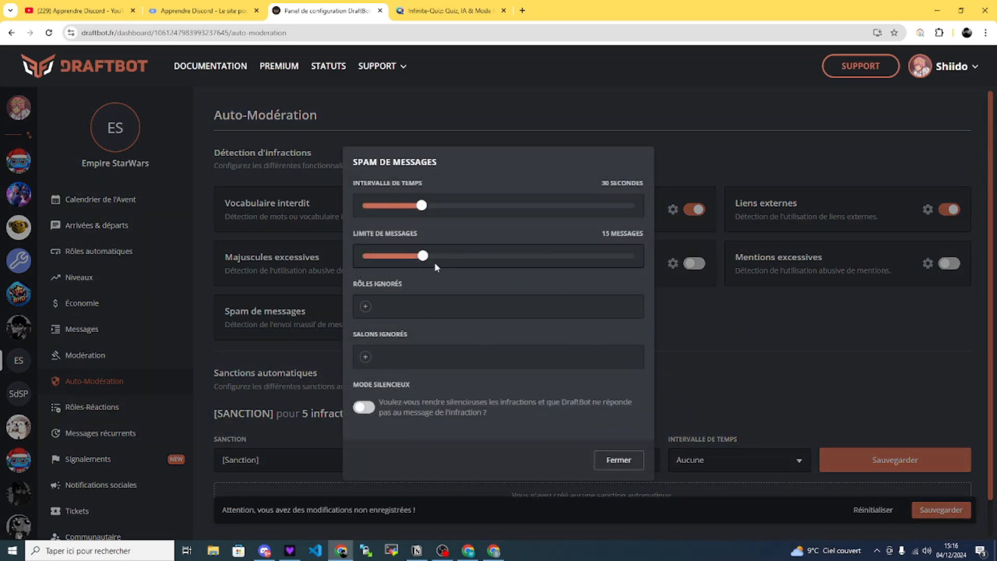
{"action": "left_click_drag", "start_coordinate": [393, 262], "coordinate": [424, 255]}
{"action": "left_click", "coordinate": [783, 359]}
{"action": "scroll", "coordinate": [342, 320], "scroll_direction": "down", "scroll_amount": 1}
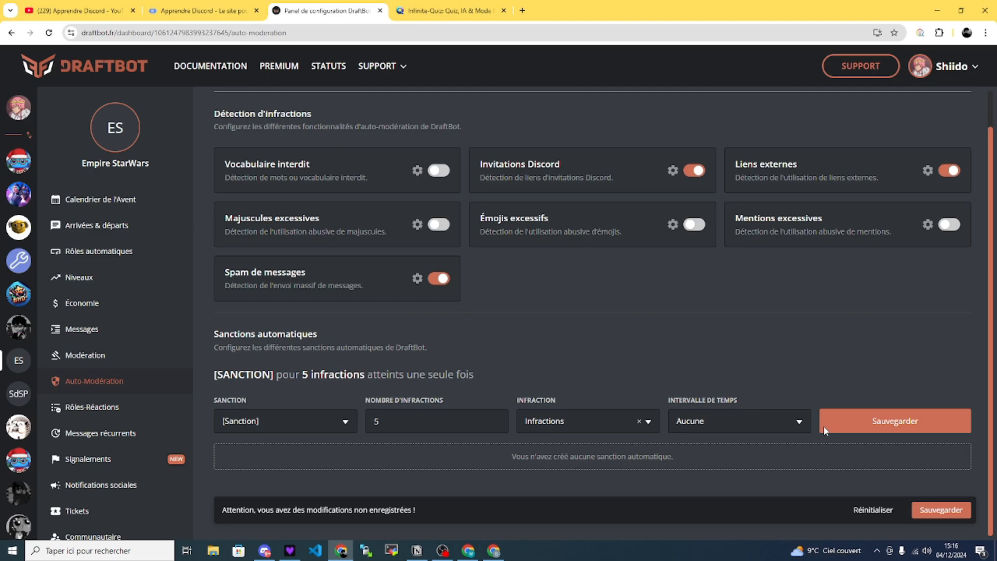
{"action": "left_click", "coordinate": [934, 509]}
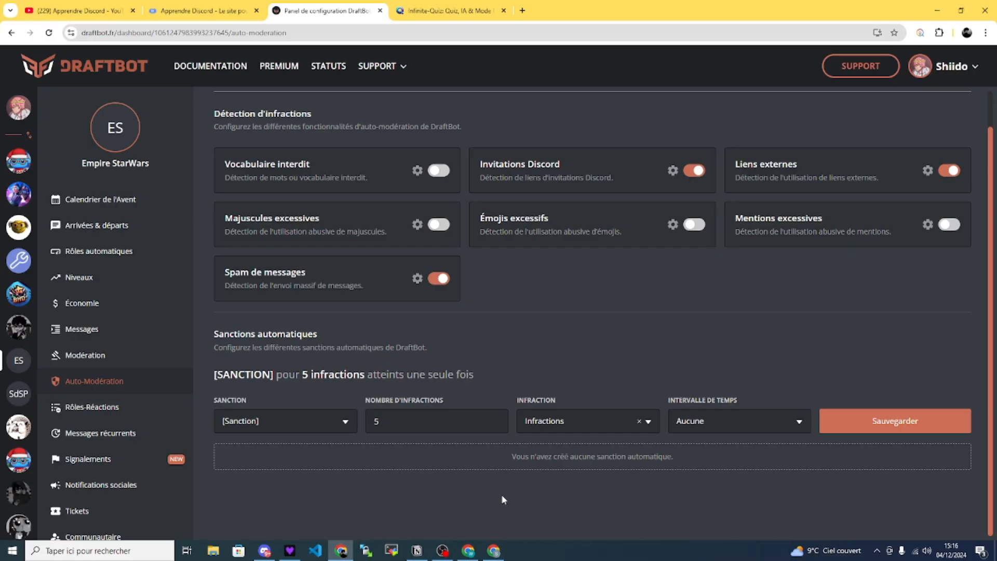
Switch to the Chrome window with the second Discord account, open apprendre-discord.fr in a new tab and copy its address
{"action": "left_click", "coordinate": [468, 551]}
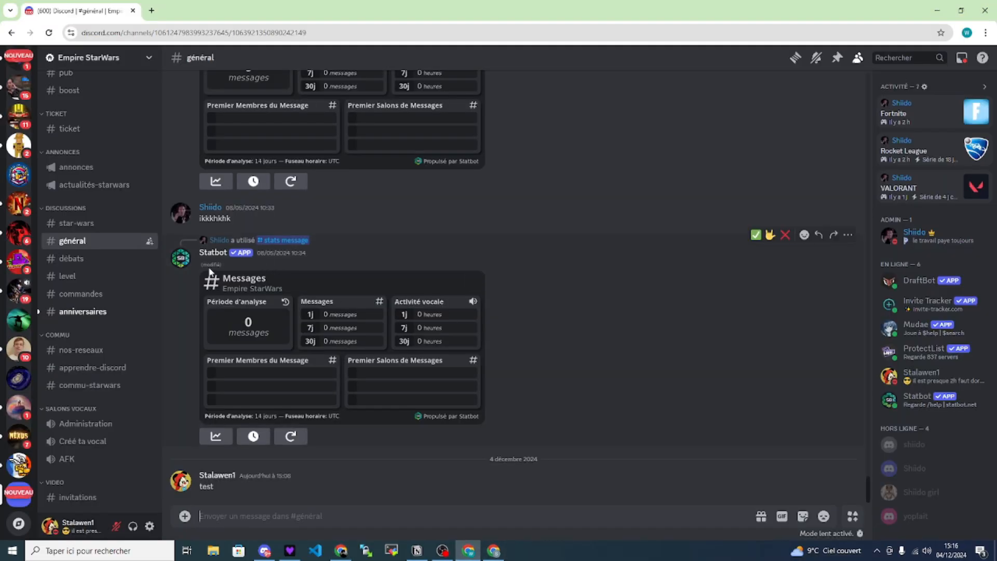
{"action": "left_click", "coordinate": [149, 9]}
{"action": "type", "text": "a"}
{"action": "key", "text": "Return"}
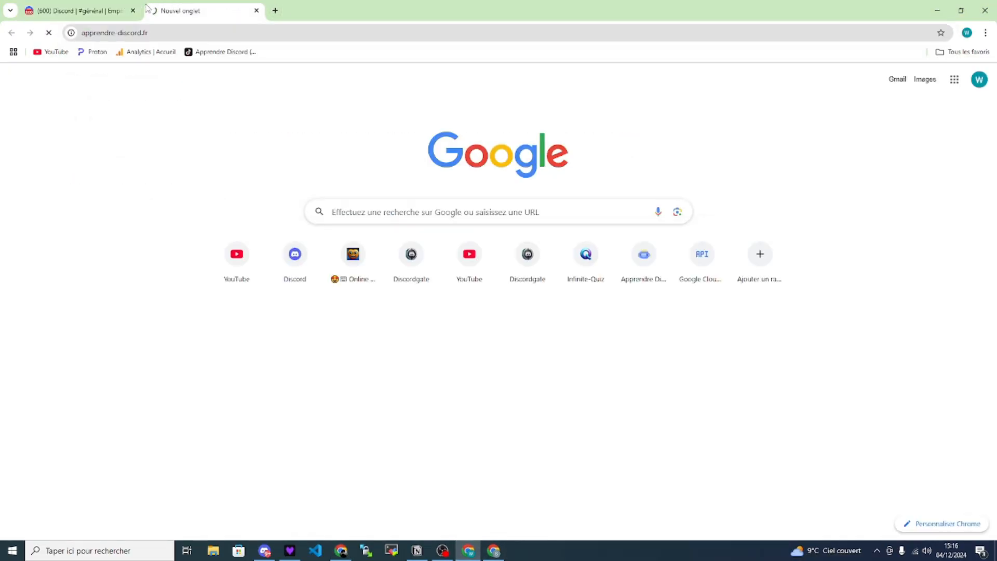
{"action": "left_click", "coordinate": [190, 31]}
{"action": "key", "text": "ctrl+c"}
{"action": "scroll", "coordinate": [358, 140], "scroll_direction": "down", "scroll_amount": 2}
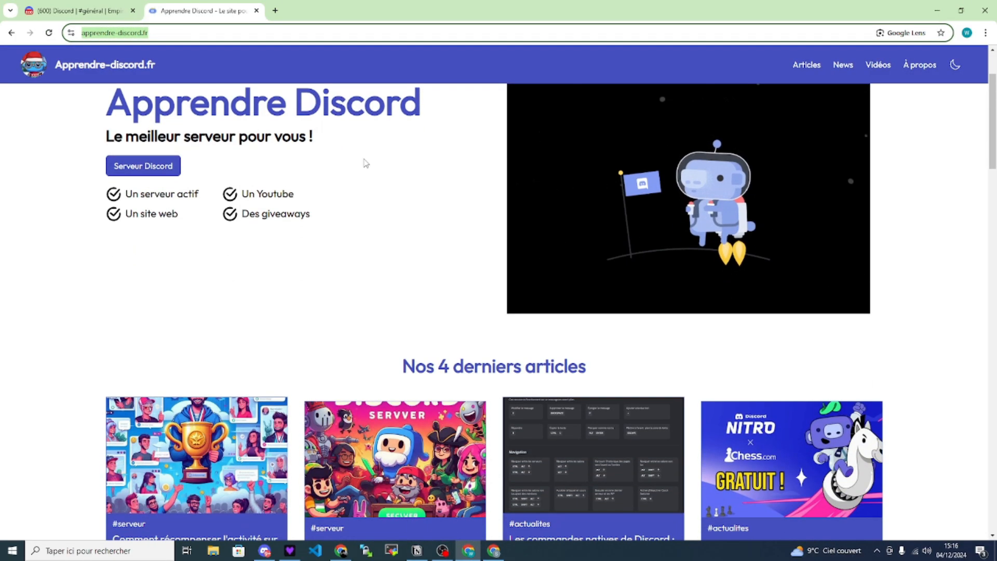
{"action": "left_click", "coordinate": [954, 64]}
Send the copied apprendre-discord.fr link in the général channel and examine DraftBot's reaction to it
{"action": "left_click", "coordinate": [89, 9]}
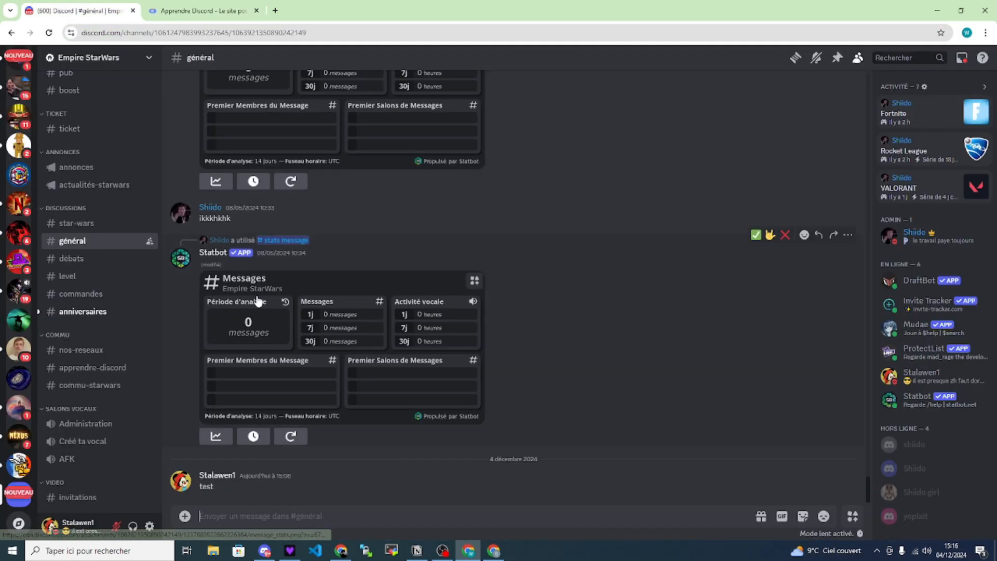
{"action": "left_click", "coordinate": [270, 507]}
{"action": "key", "text": "ctrl+v"}
{"action": "key", "text": "Return"}
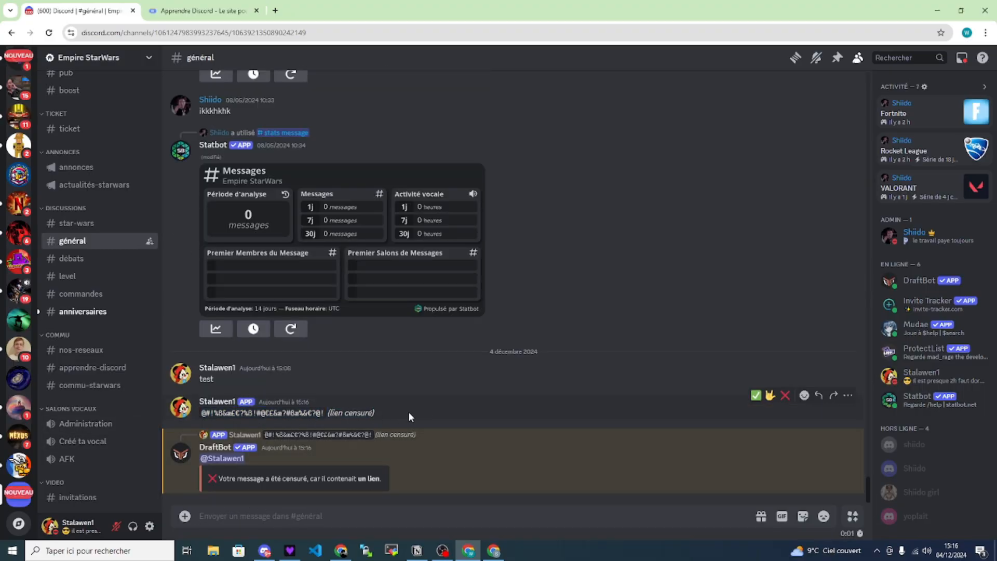
{"action": "left_click_drag", "start_coordinate": [408, 414], "coordinate": [196, 409]}
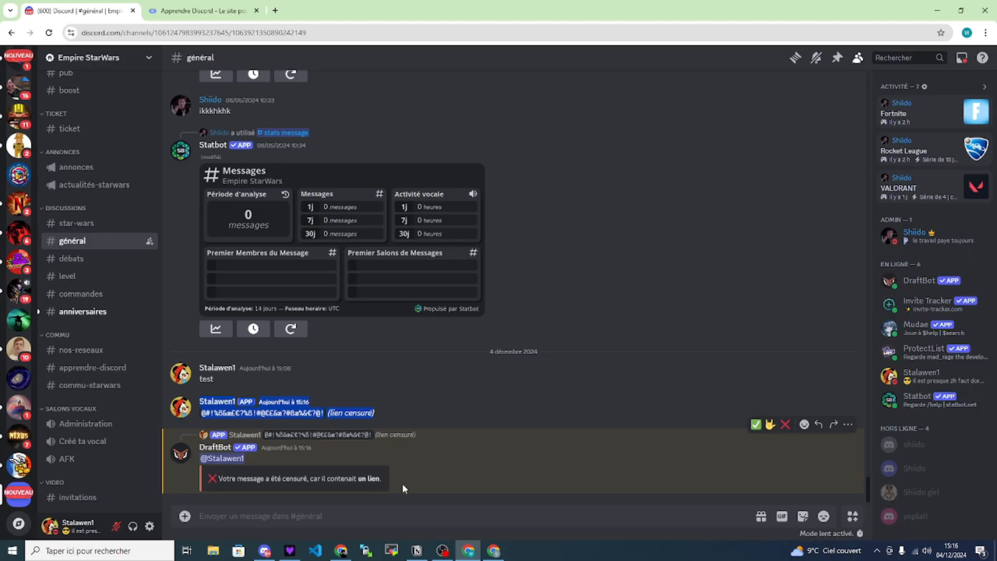
{"action": "left_click_drag", "start_coordinate": [403, 485], "coordinate": [247, 479]}
{"action": "left_click", "coordinate": [414, 461]}
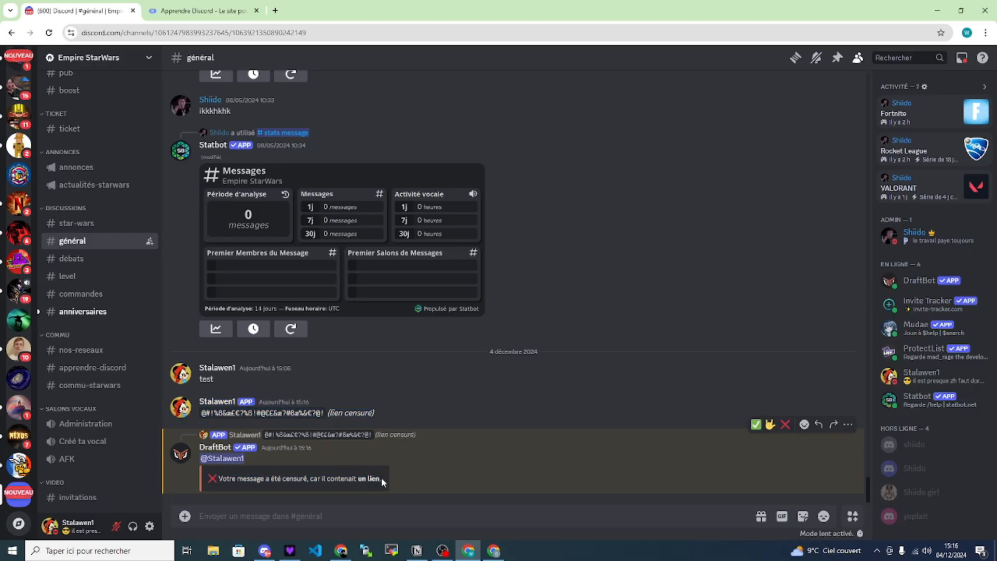
Open infinite-quiz.com in a new tab, copy its address and send the link in the général channel of Empire StarWars
{"action": "left_click", "coordinate": [276, 10]}
{"action": "type", "text": "inf"}
{"action": "key", "text": "Return"}
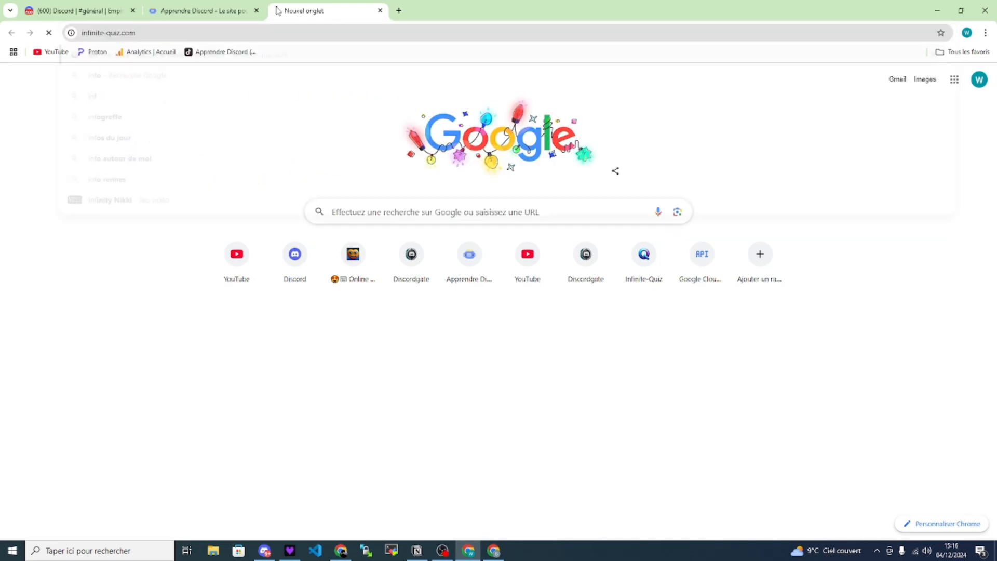
{"action": "left_click", "coordinate": [166, 32]}
{"action": "key", "text": "ctrl+c"}
{"action": "key", "text": "ctrl+1"}
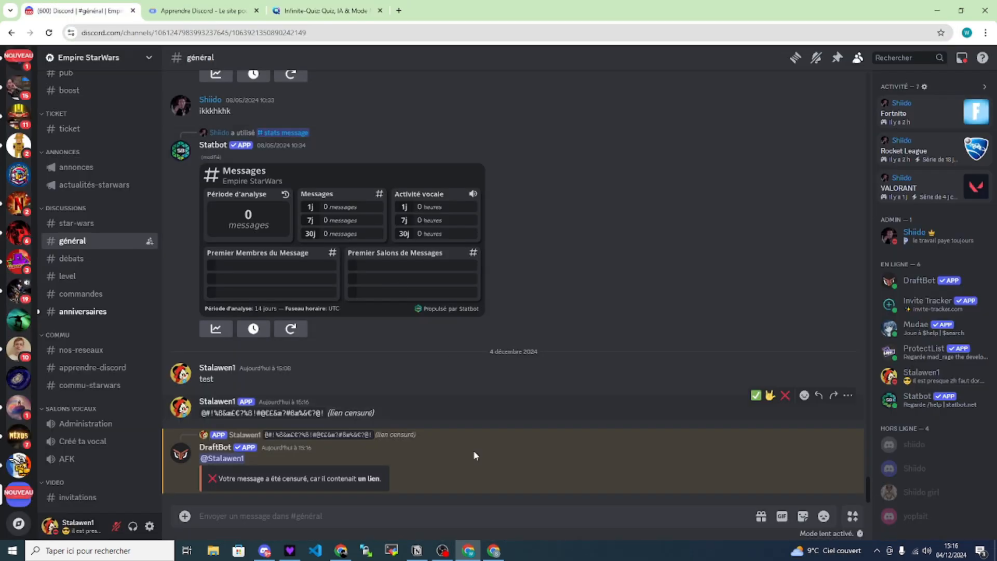
{"action": "key", "text": "ctrl+v"}
{"action": "key", "text": "Return"}
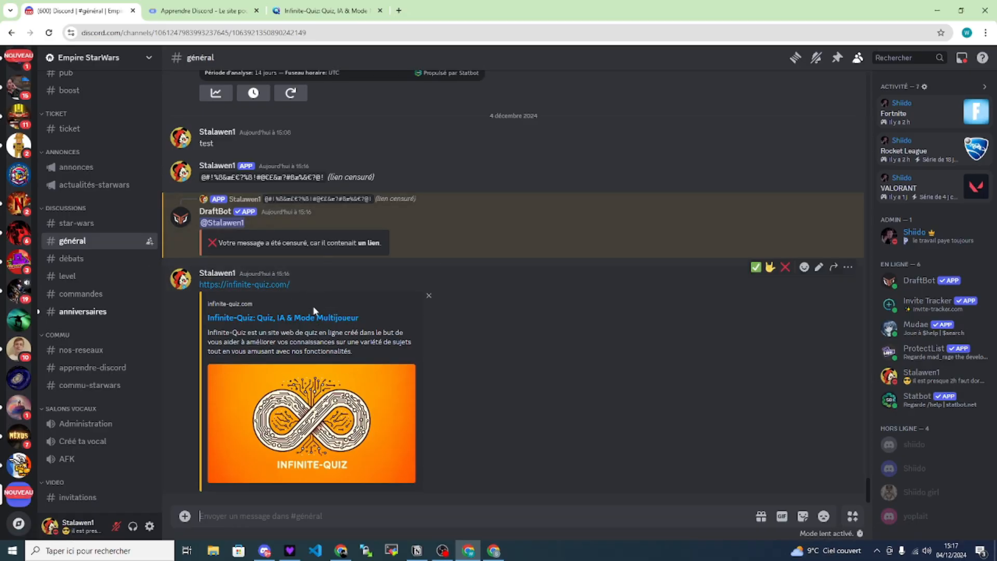
Copy a Discord invitation link from the server's channel list and send it in the général channel to test the invitation filter
{"action": "right_click", "coordinate": [100, 362]}
{"action": "left_click", "coordinate": [99, 369]}
{"action": "left_click", "coordinate": [590, 381]}
{"action": "left_click", "coordinate": [413, 496]}
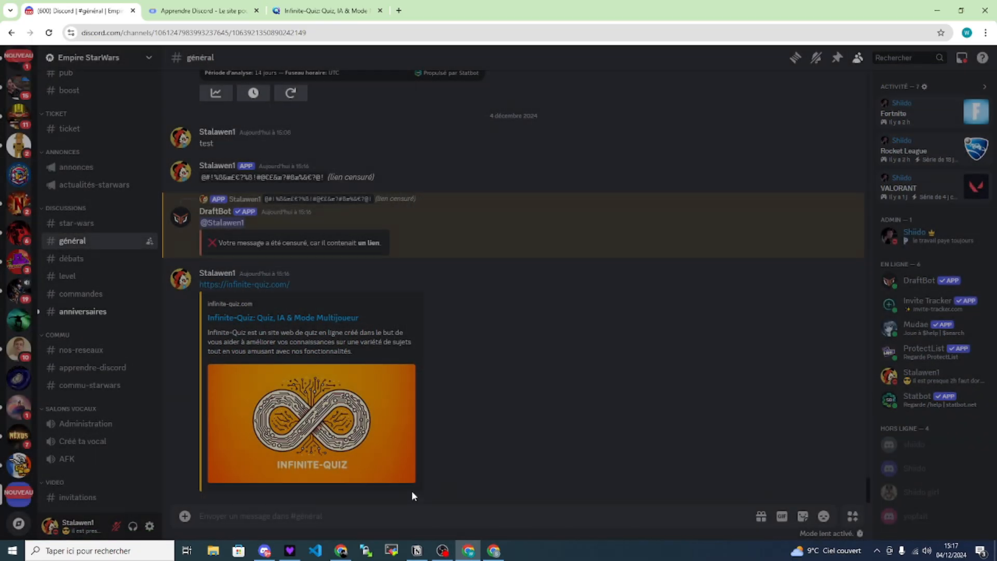
{"action": "key", "text": "ctrl+v"}
{"action": "key", "text": "Return"}
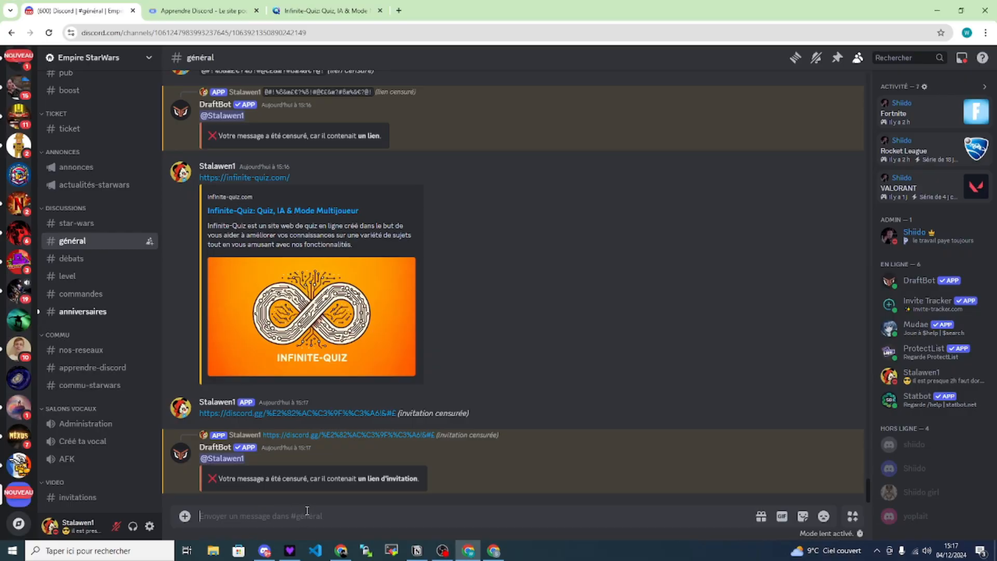
Send the swear word "putain" in the général channel and examine how the server's moderation handles the message
{"action": "type", "text": "putain"}
{"action": "key", "text": "Return"}
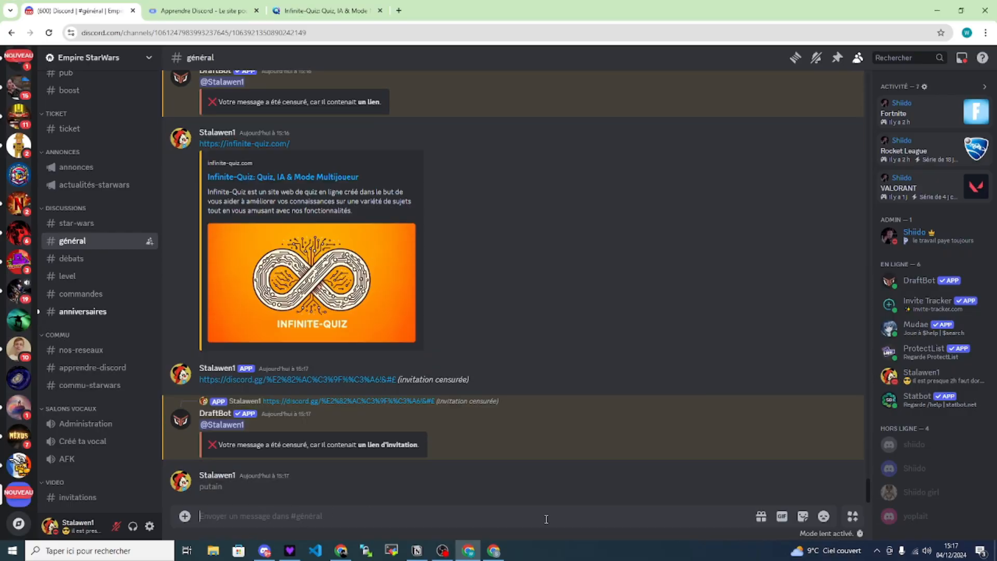
{"action": "double_click", "coordinate": [205, 460]}
{"action": "left_click_drag", "start_coordinate": [592, 476], "coordinate": [470, 458]}
{"action": "left_click", "coordinate": [569, 315]}
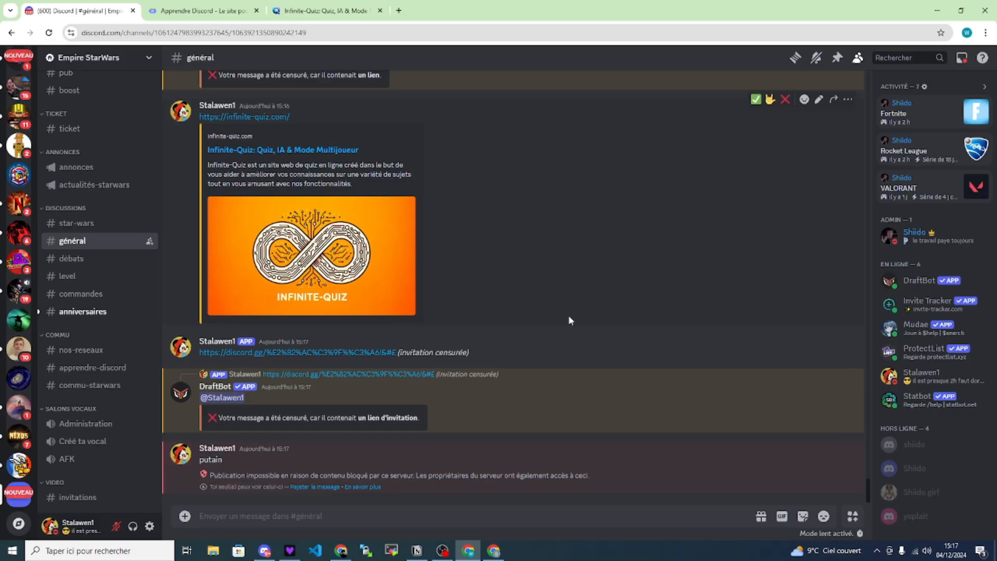